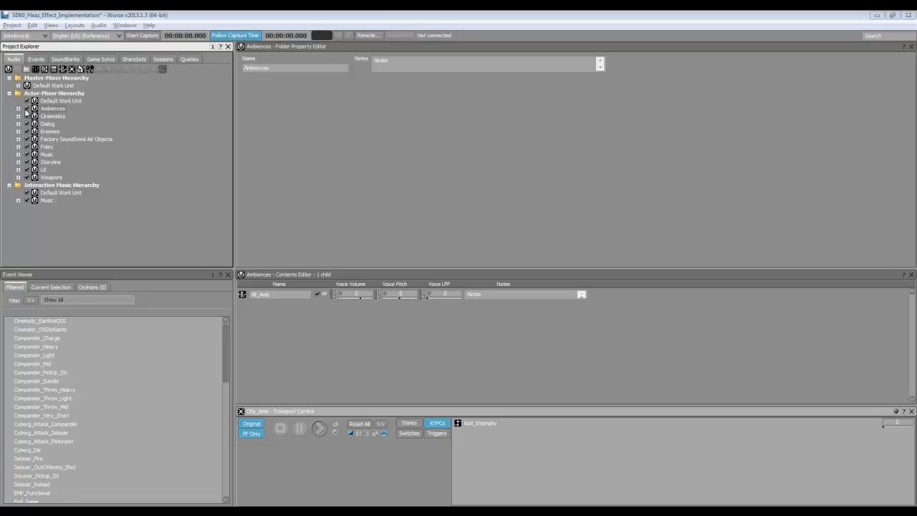
- Expand Ambiences in the Actor-Mixer Hierarchy so its All_Amb child appears
click(18, 108)
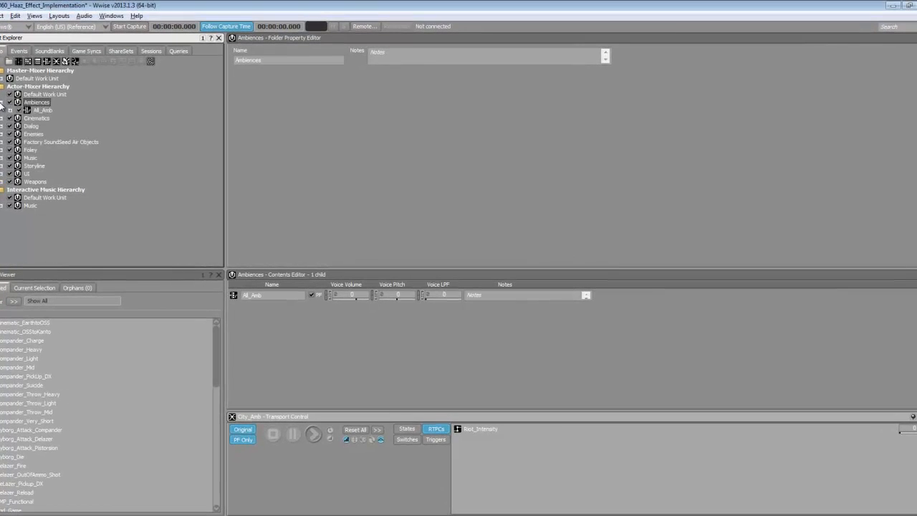
- Select All_Amb to show its eight children and the Locations switch group
click(36, 112)
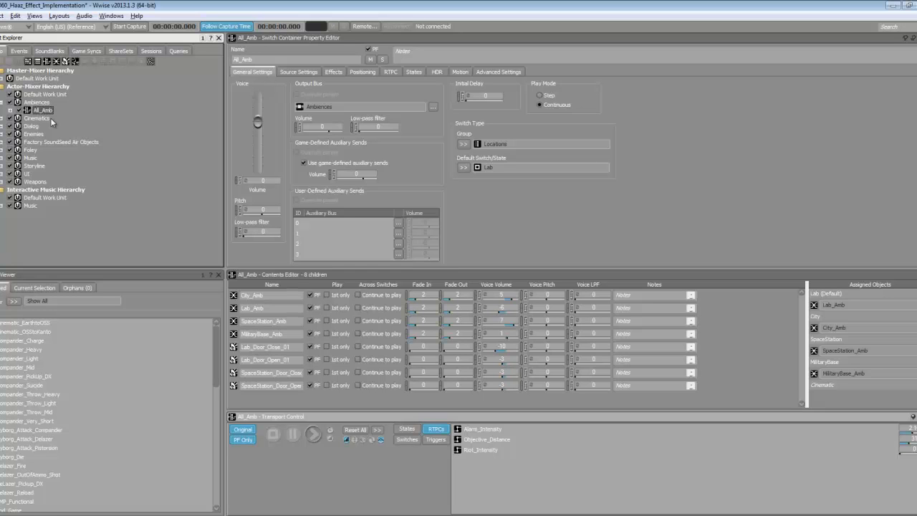
- Expand All_Amb and load the City_Amb blend container in the Property Editor
click(11, 111)
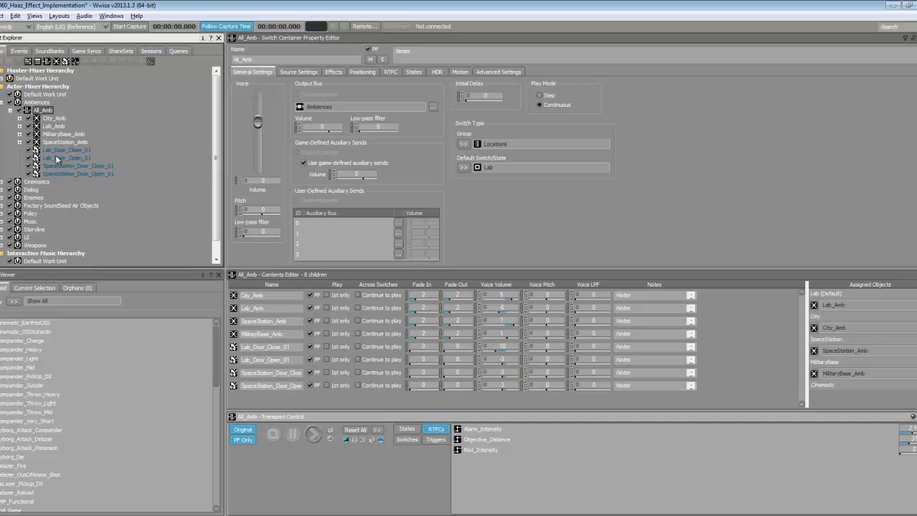
click(52, 118)
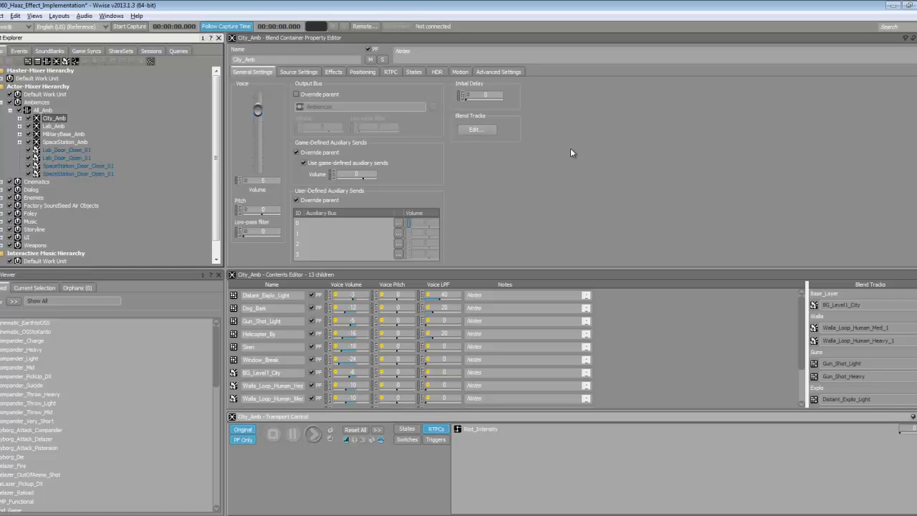
click(483, 130)
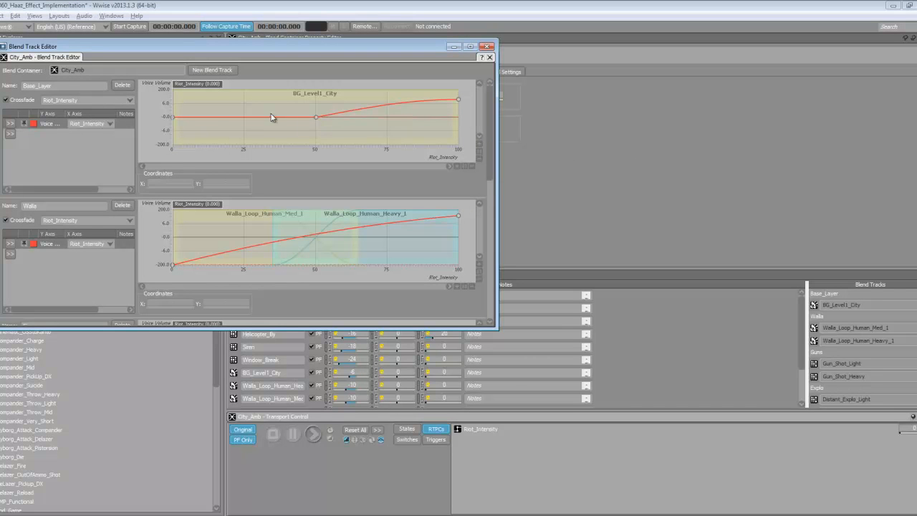
drag(493, 123, 479, 236)
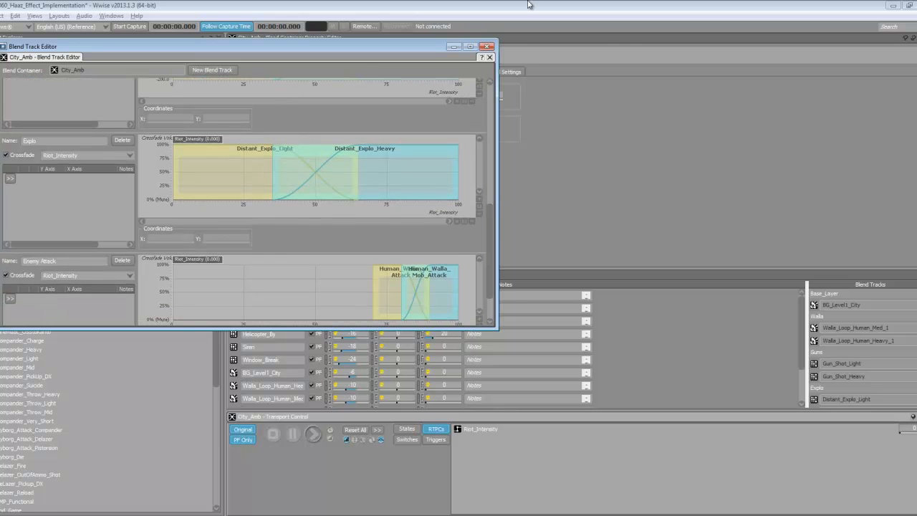
click(489, 46)
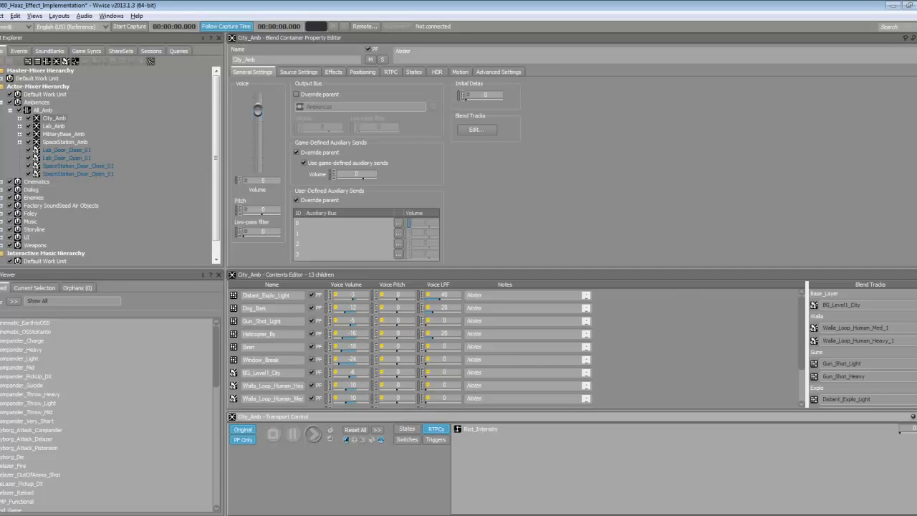
- Start playing City_Amb in Transport Control with Riot_Intensity at 0
drag(801, 327, 791, 303)
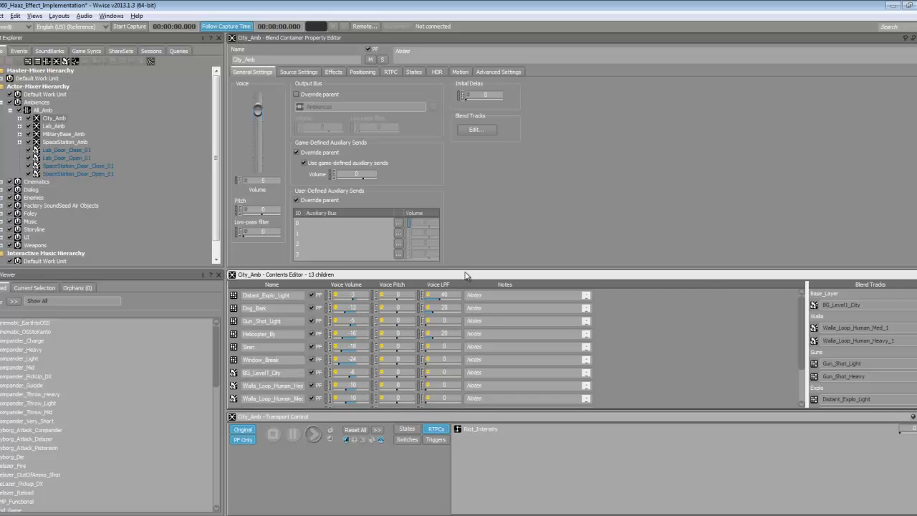
click(52, 119)
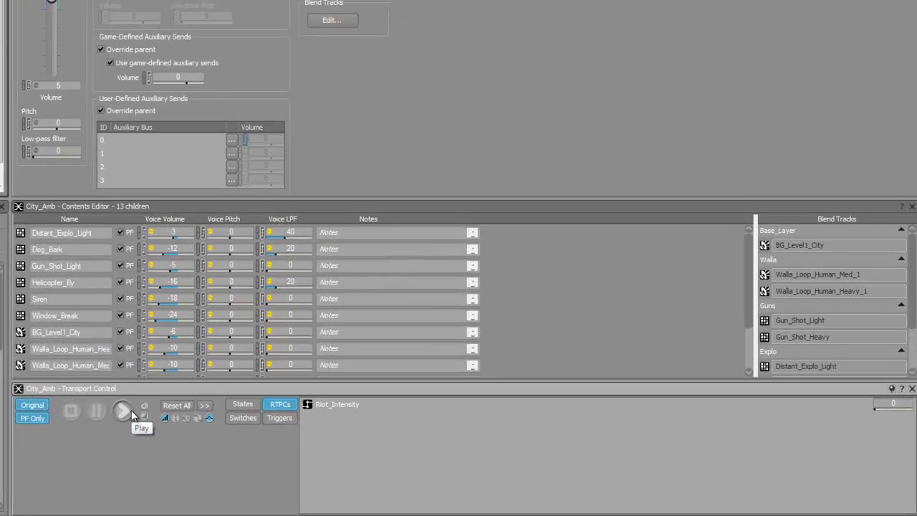
click(288, 429)
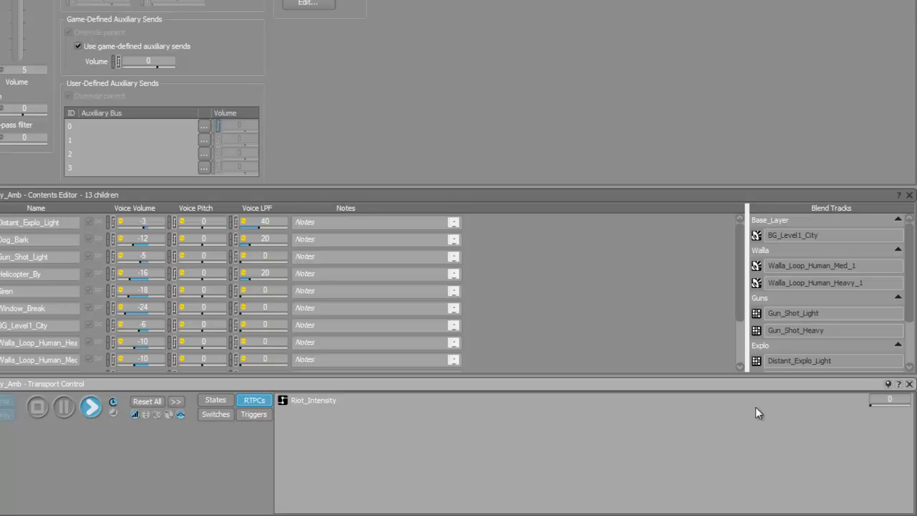
- Raise Riot_Intensity through 75 and 95 to 100 while City_Amb plays, then stop playback
drag(870, 405, 870, 405)
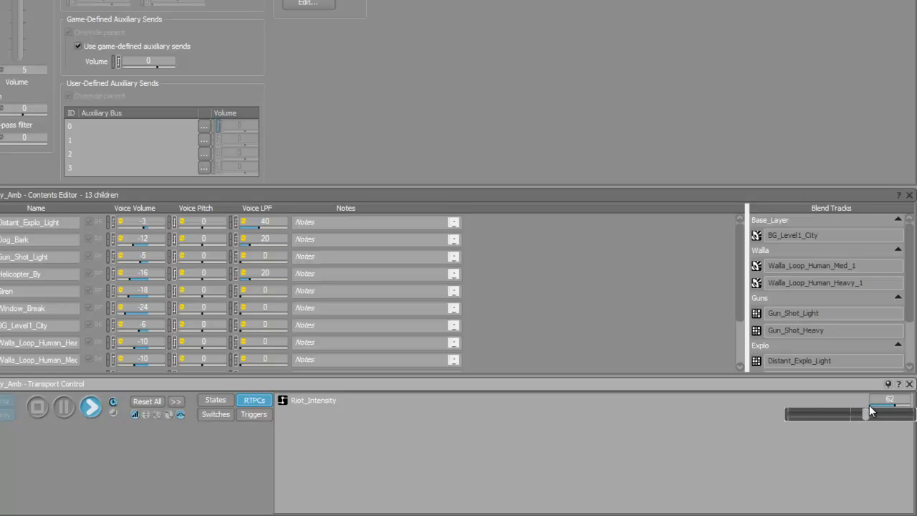
drag(870, 405, 871, 409)
drag(870, 407, 869, 406)
drag(869, 406, 870, 406)
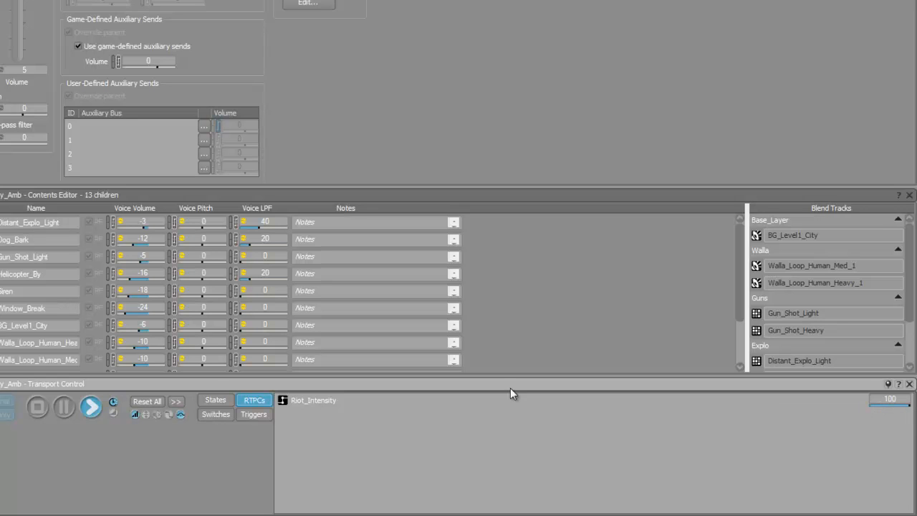
click(39, 407)
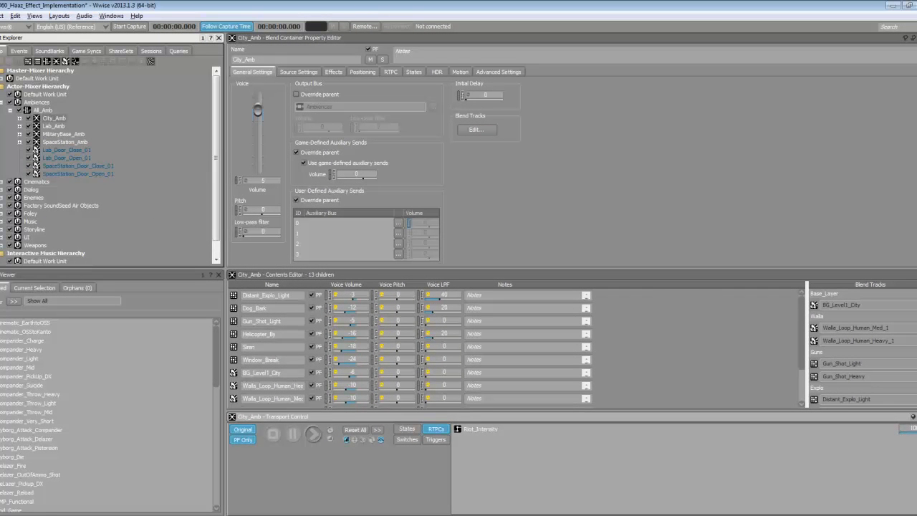
- Open and enlarge City_Amb's Blend Track Editor, scrubbing Riot_Intensity across the curves to 77.335
click(472, 128)
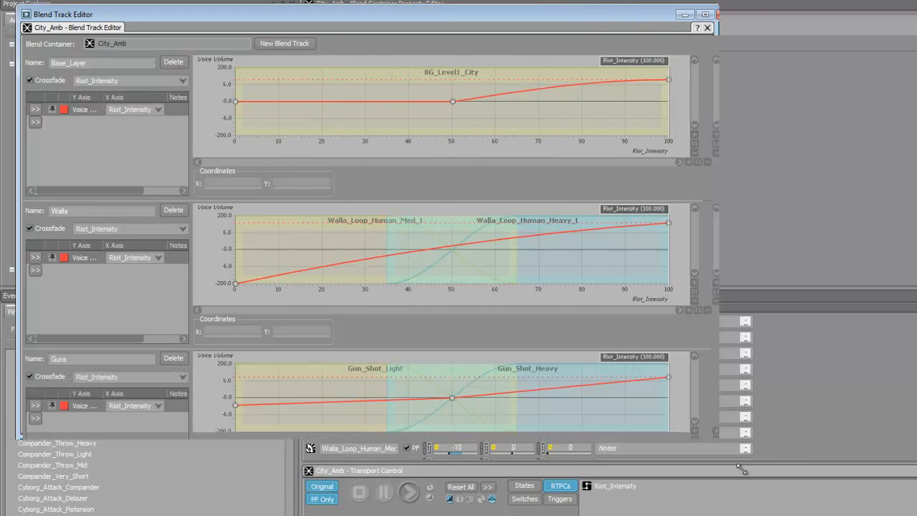
drag(742, 469, 776, 513)
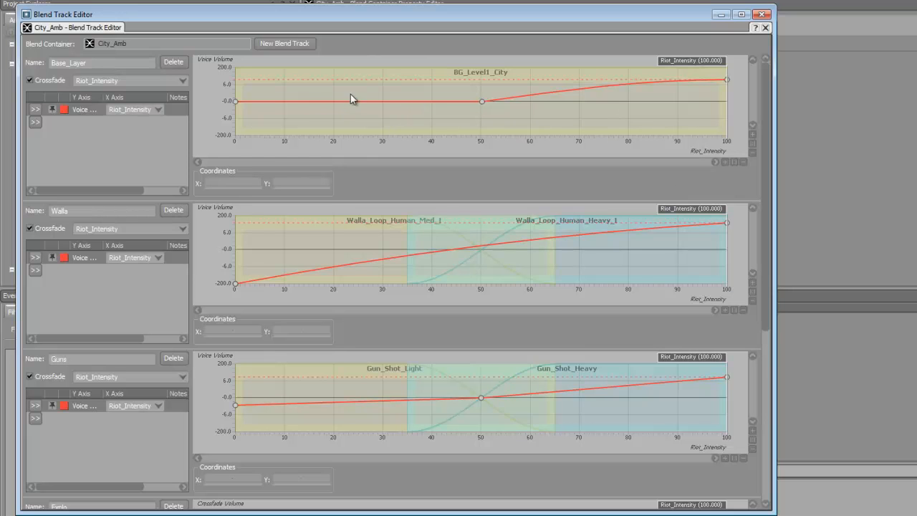
mouse_move(674, 61)
mouse_down()
mouse_move(486, 61)
mouse_move(546, 62)
mouse_up()
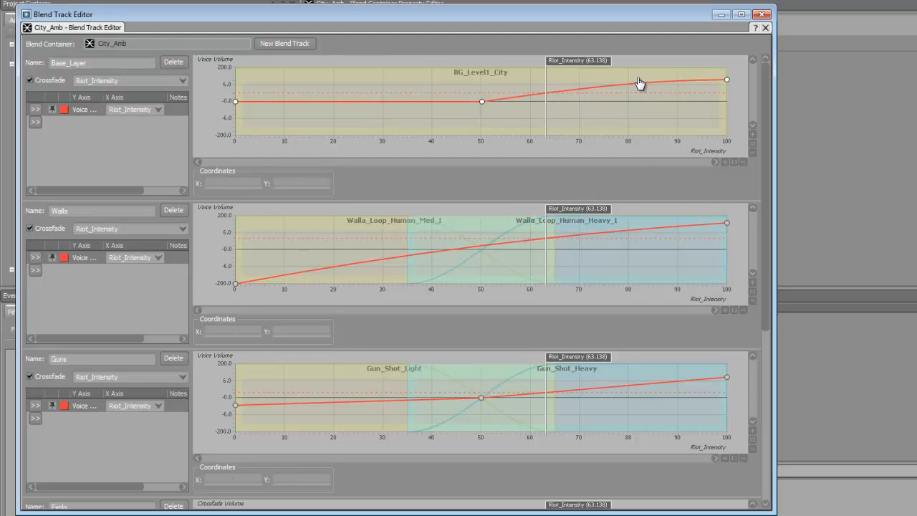
mouse_move(571, 61)
mouse_down()
mouse_move(499, 62)
mouse_move(618, 62)
mouse_move(645, 89)
mouse_move(703, 120)
mouse_up()
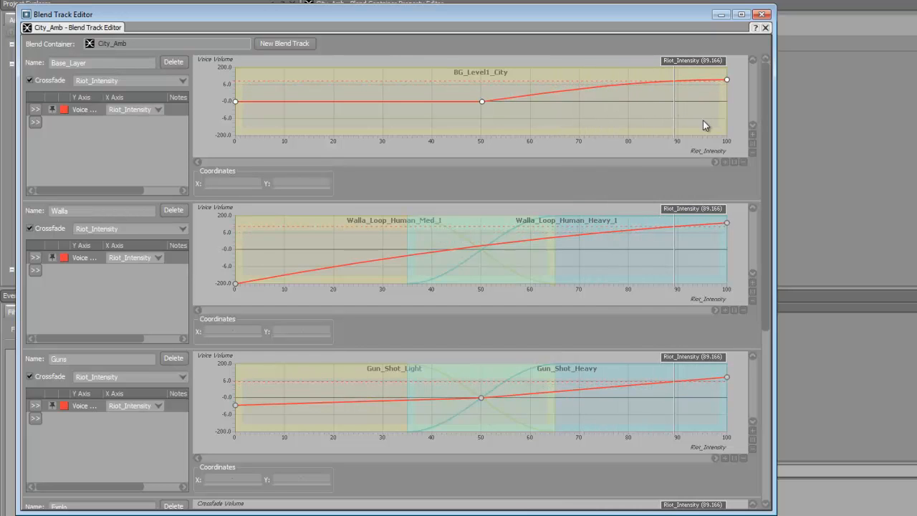
drag(767, 138, 767, 139)
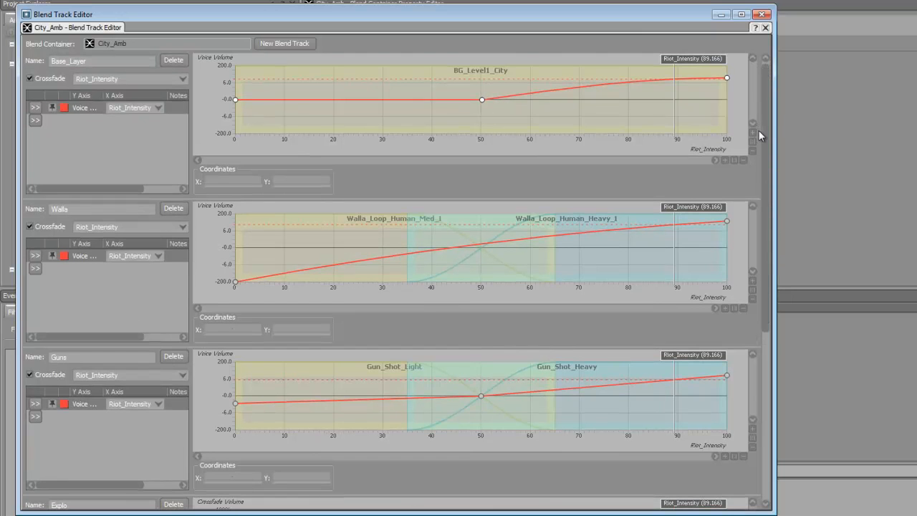
mouse_move(689, 60)
mouse_down()
mouse_move(463, 63)
mouse_move(699, 84)
mouse_move(500, 80)
mouse_move(523, 93)
mouse_move(632, 105)
mouse_up()
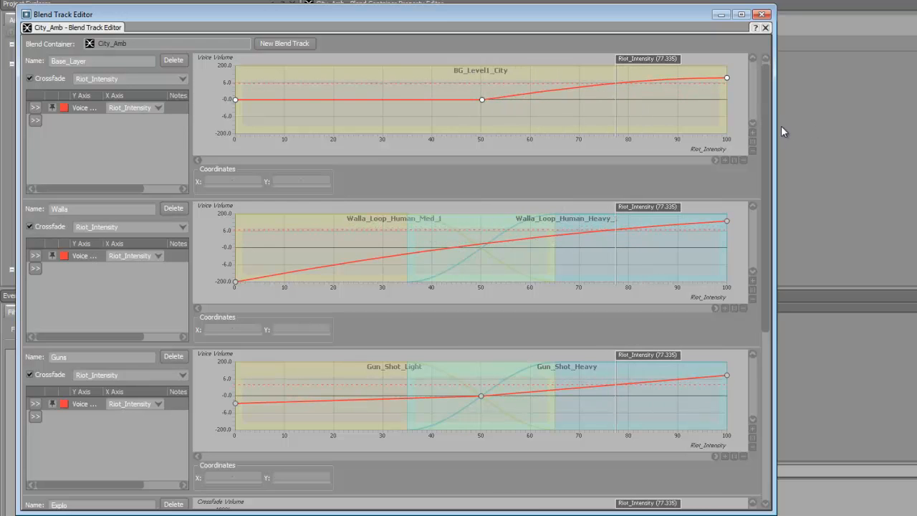
drag(765, 143, 768, 156)
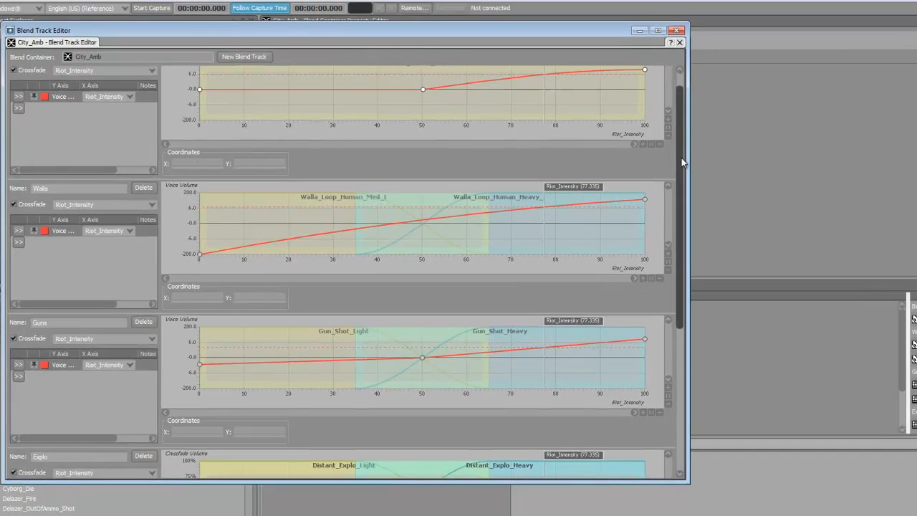
drag(682, 162, 683, 170)
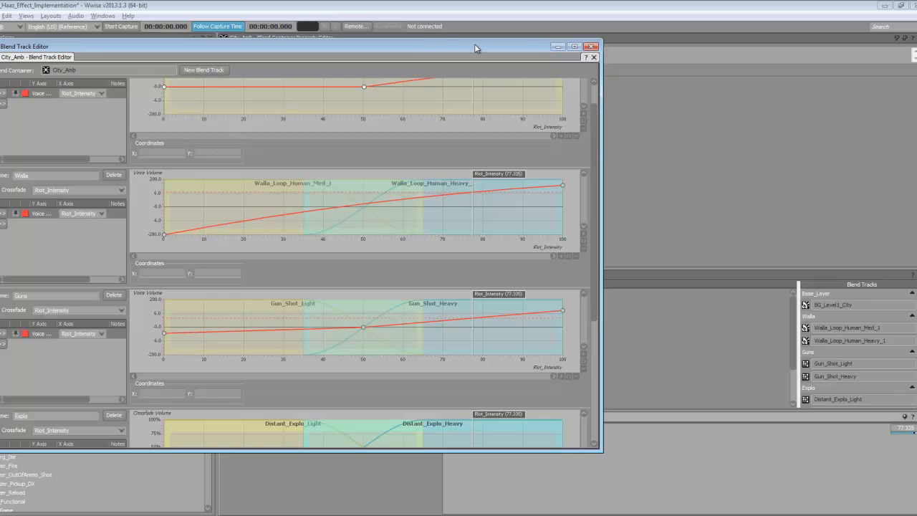
- Reposition the Blend Track Editor and scrub Riot_Intensity between about 58 and 69
drag(473, 45, 848, 43)
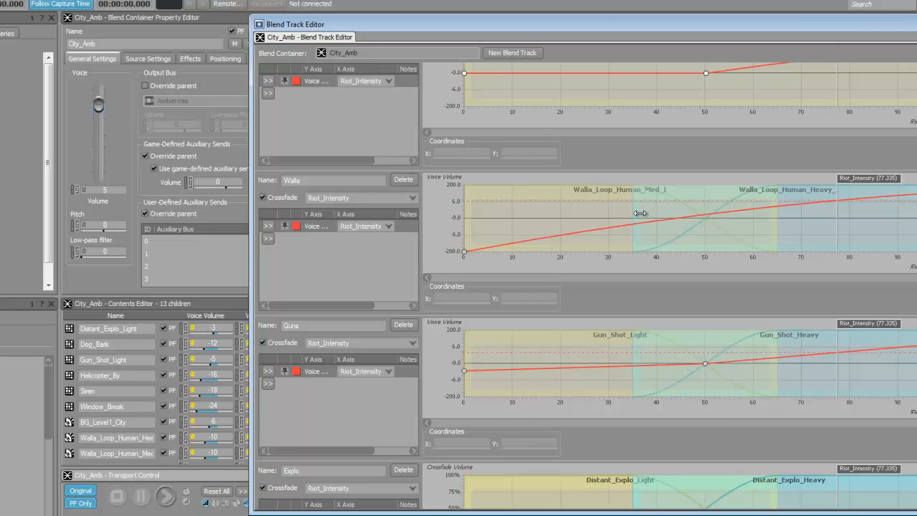
drag(603, 27, 371, 21)
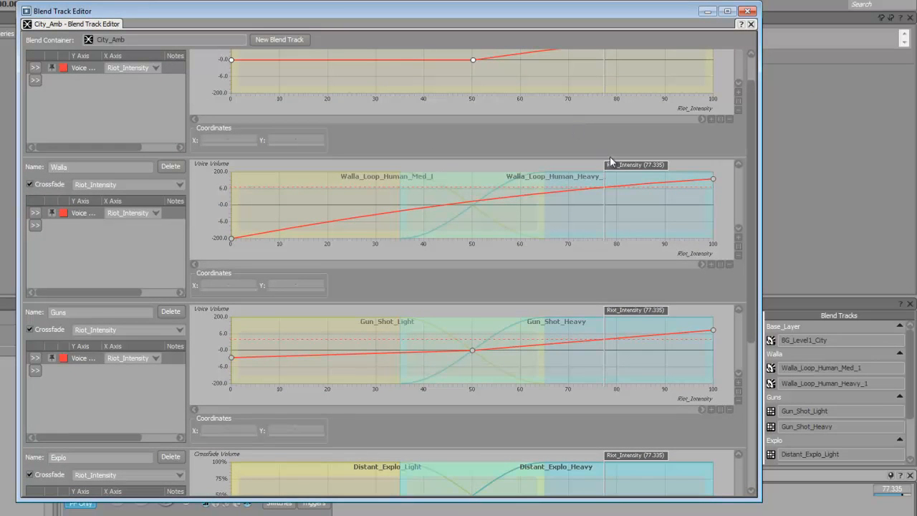
drag(620, 165, 380, 174)
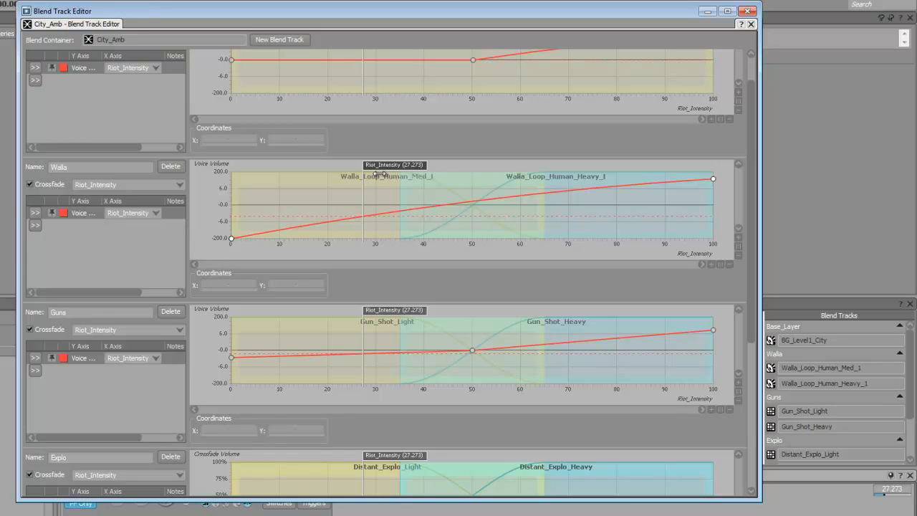
drag(380, 173, 578, 198)
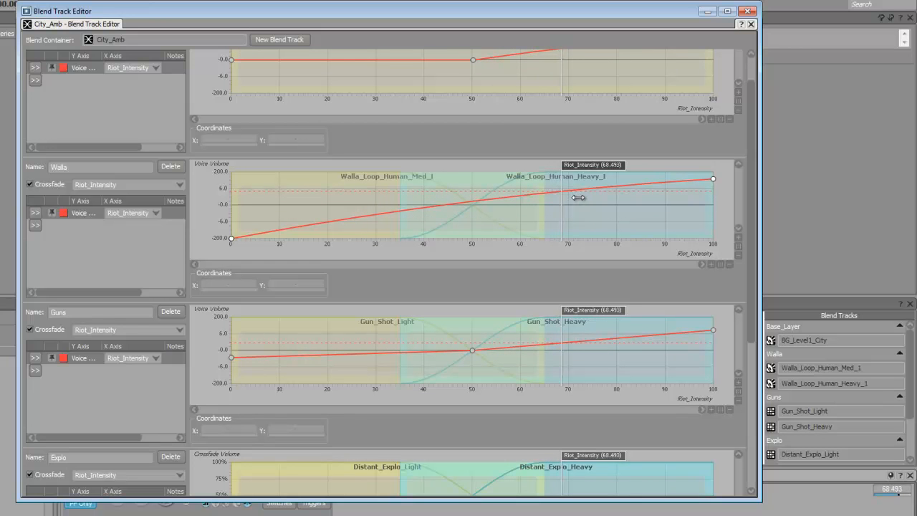
drag(578, 197, 579, 200)
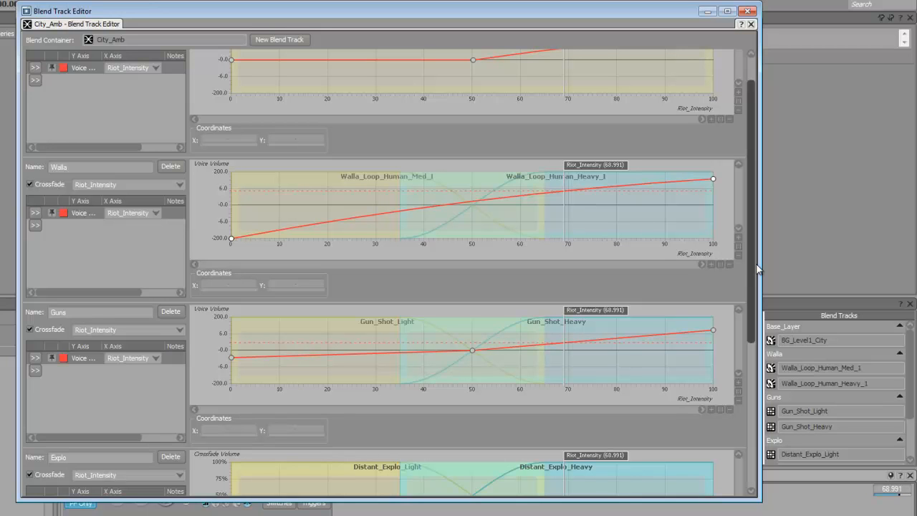
- Scroll down to the Guns track and raise Riot_Intensity to 91.781
scroll(750, 273, down, 3)
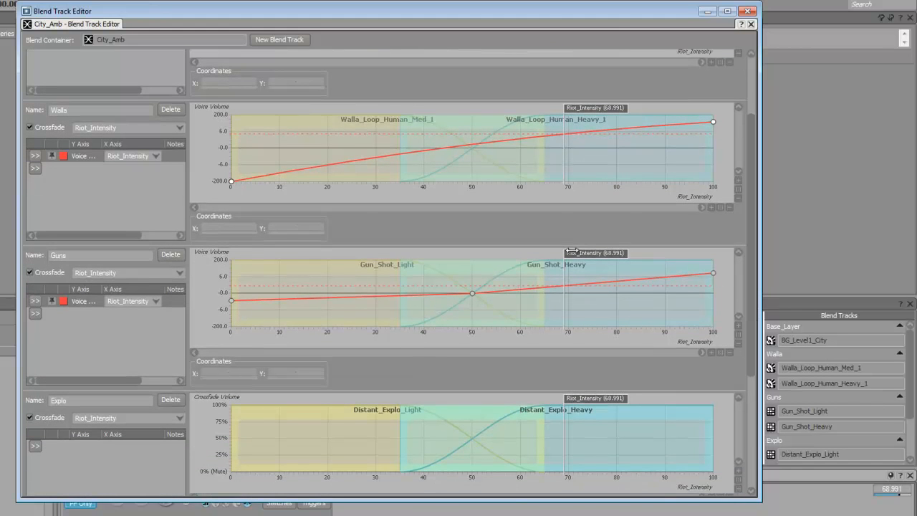
scroll(757, 331, down, 1)
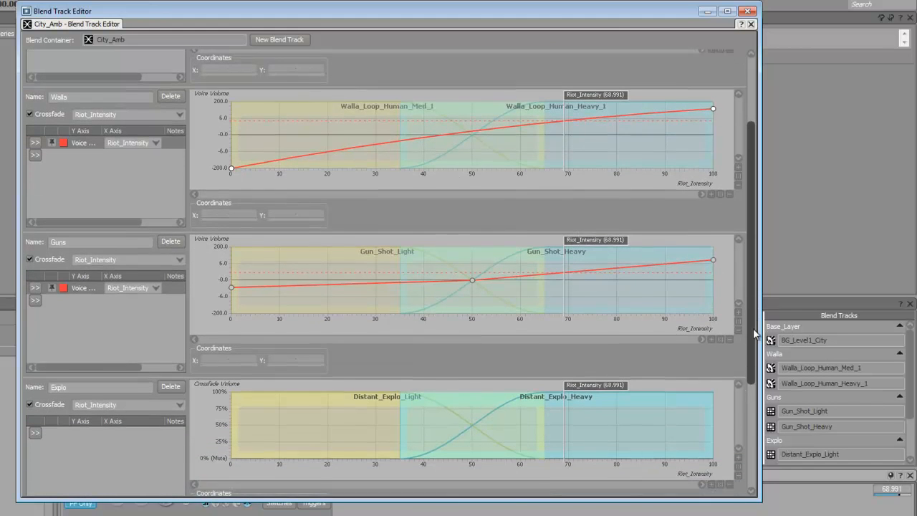
drag(756, 332, 749, 363)
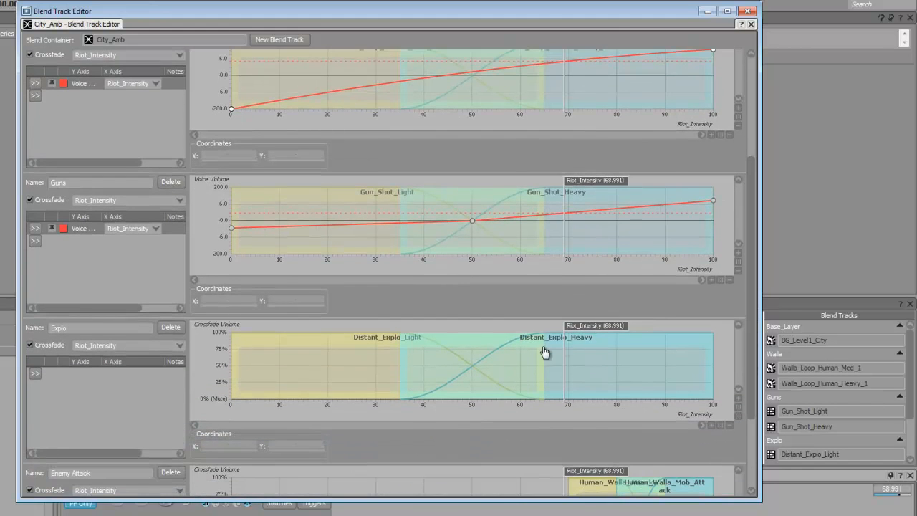
drag(753, 357, 770, 430)
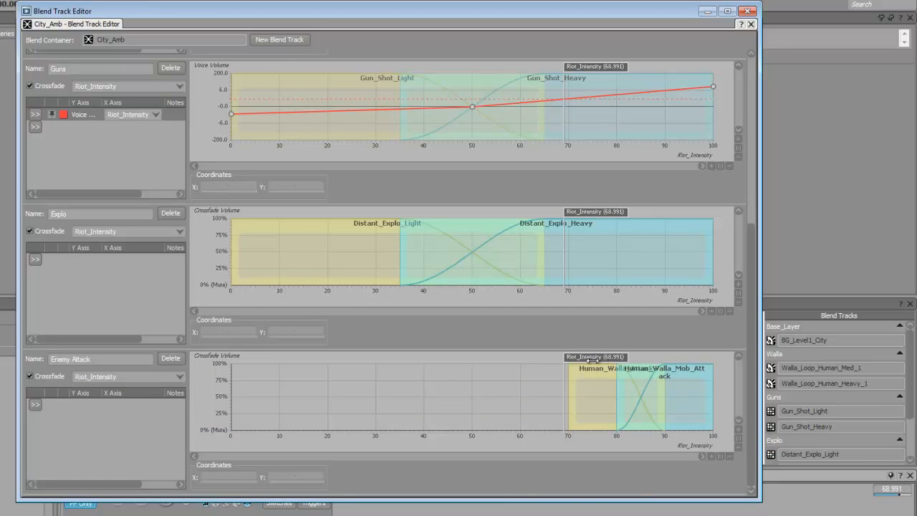
mouse_move(593, 361)
mouse_down()
mouse_move(672, 373)
mouse_move(692, 390)
mouse_up()
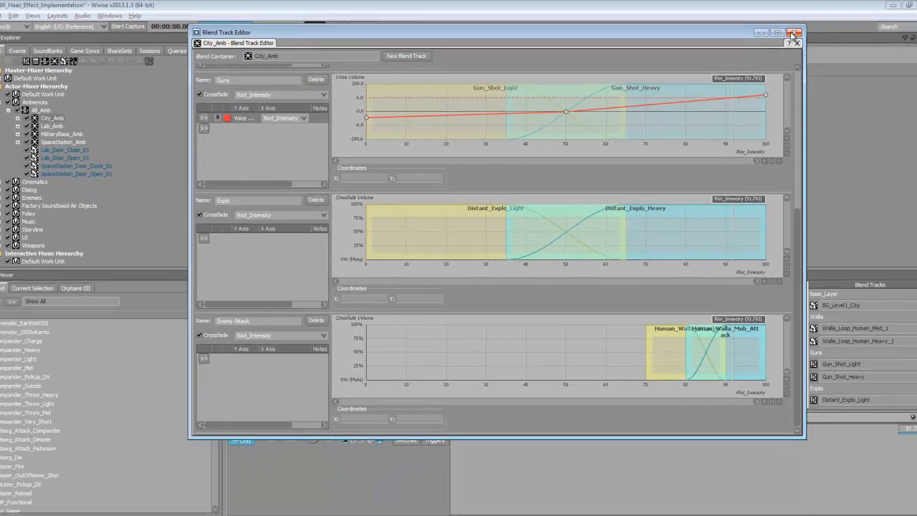
- Close City_Amb's Blend Track Editor and browse Lab_Amb, City_Amb and All_Amb
click(763, 18)
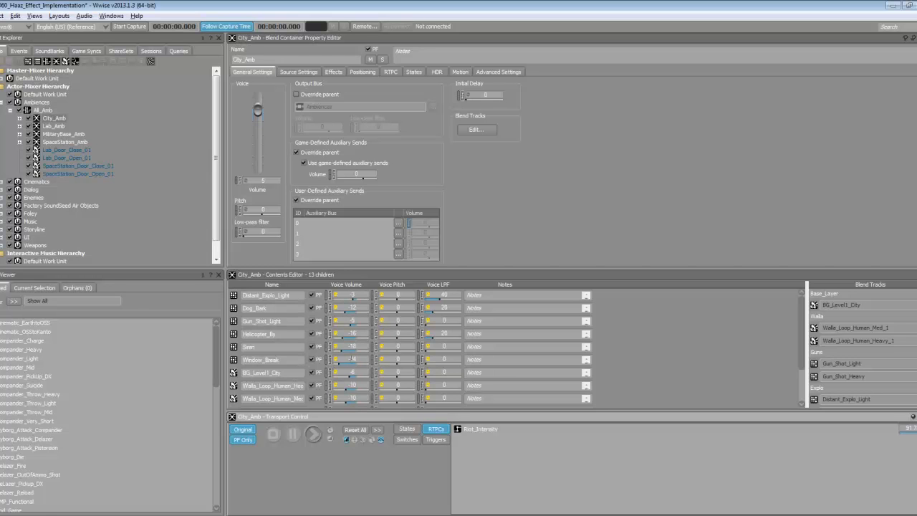
click(51, 125)
click(54, 117)
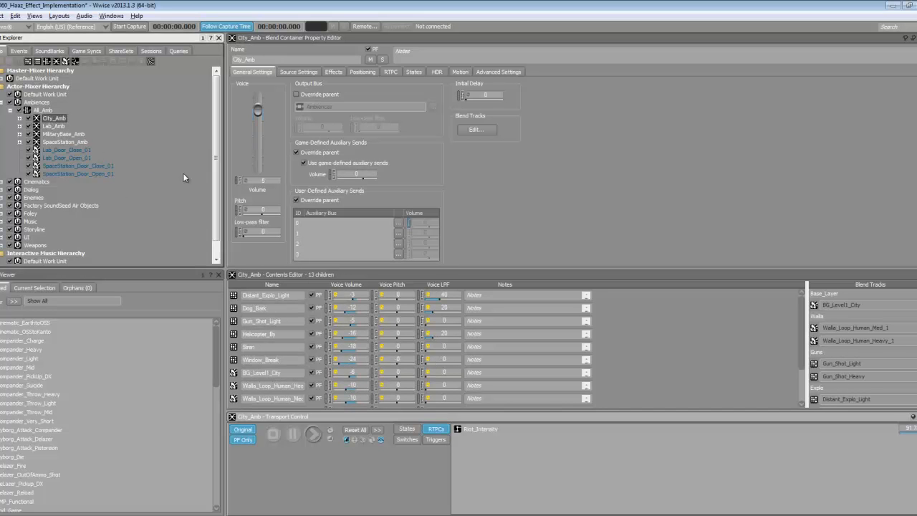
click(43, 110)
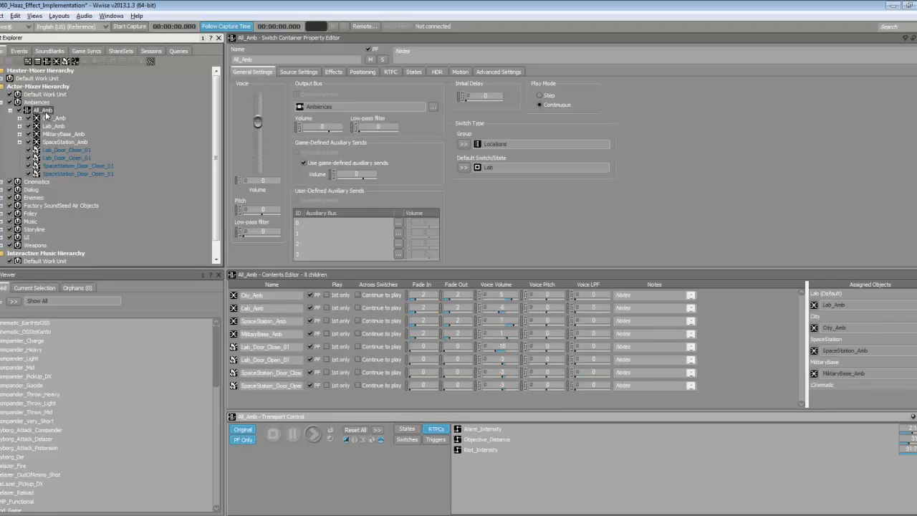
click(10, 110)
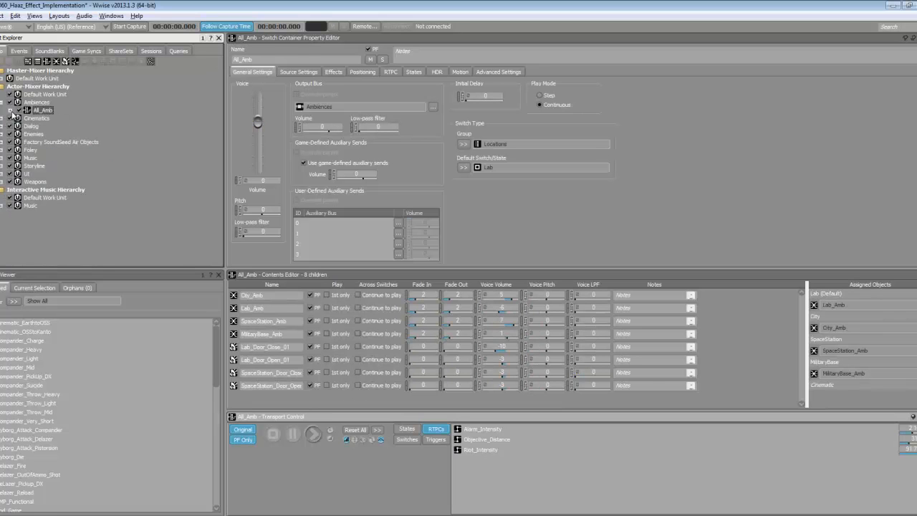
- Cancel the accidental All_Amb rename, re-expand it and open Lab_Amb
click(40, 110)
click(34, 121)
click(27, 111)
click(11, 110)
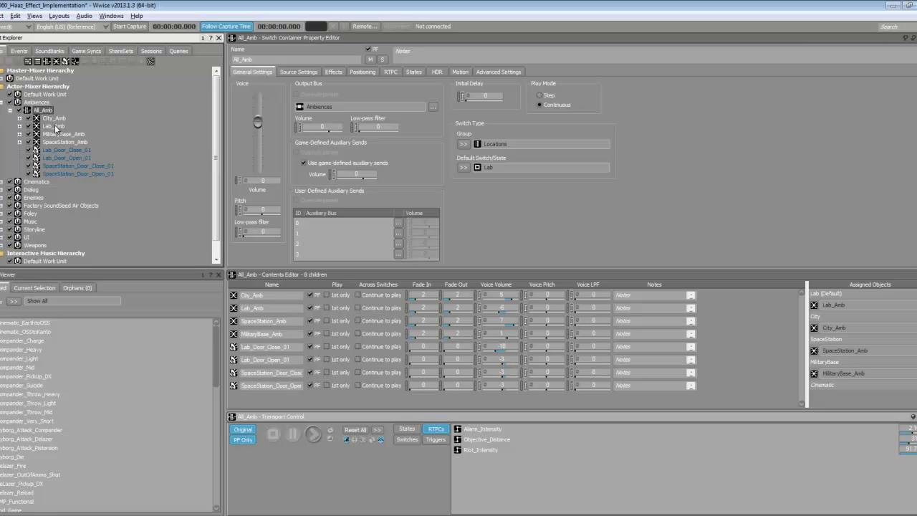
click(55, 126)
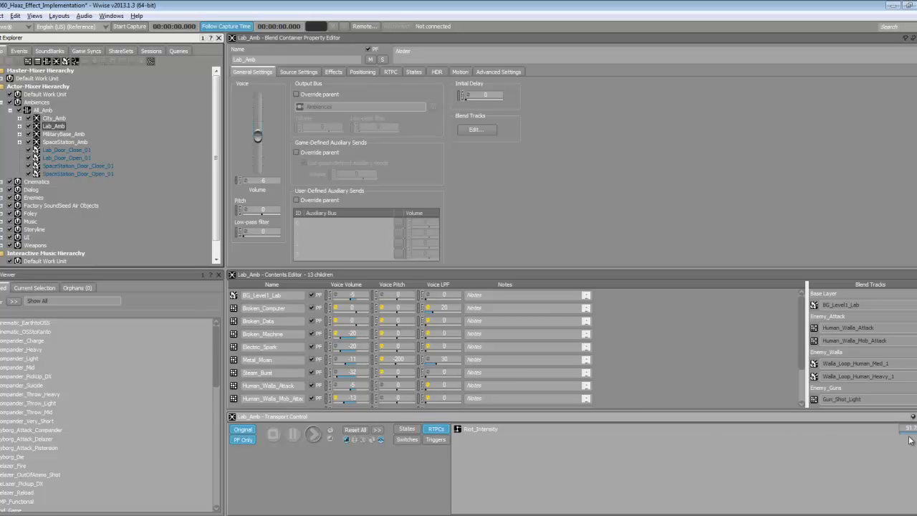
- Lower Riot_Intensity from 91.7 to 51.7 and play Lab_Amb, reviewing its Enemy_Attack assignments
drag(916, 433, 839, 440)
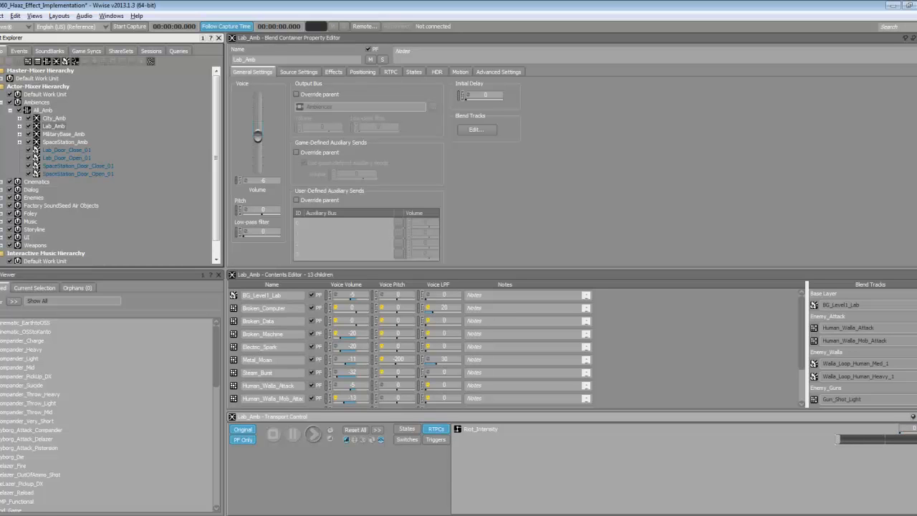
click(312, 436)
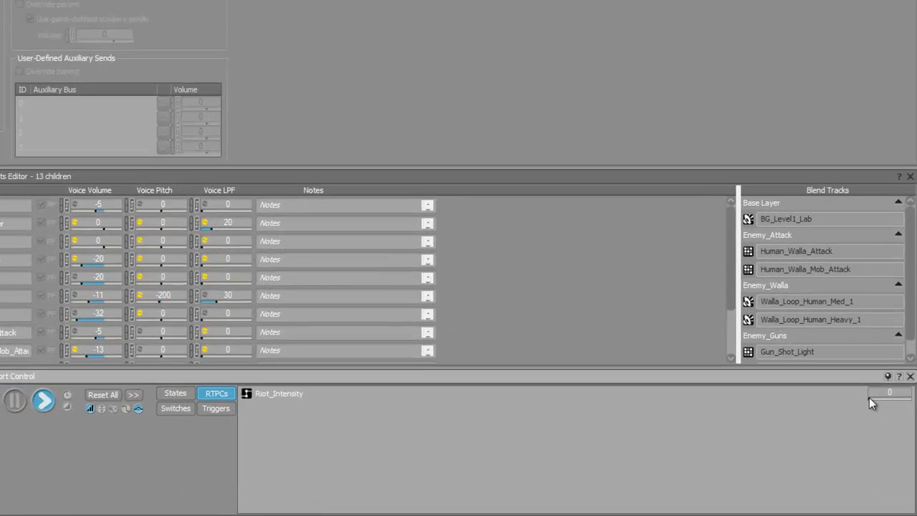
click(902, 431)
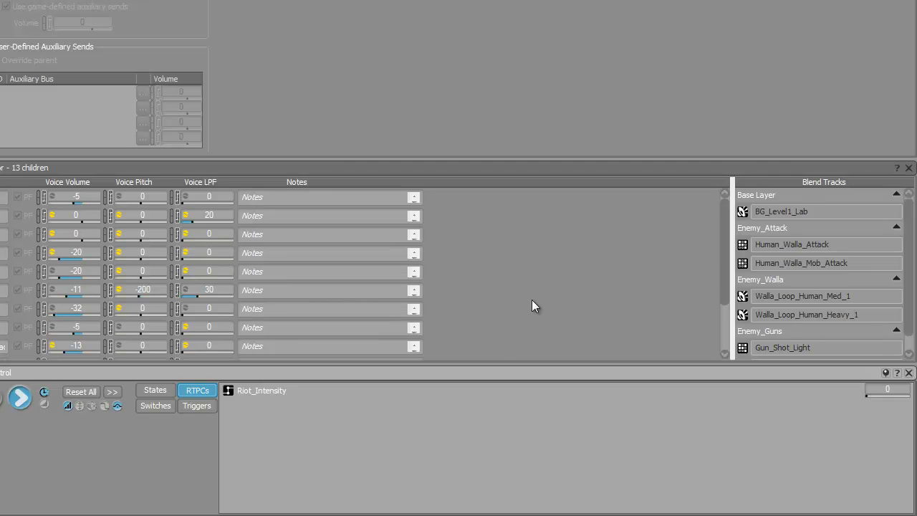
drag(723, 259, 737, 297)
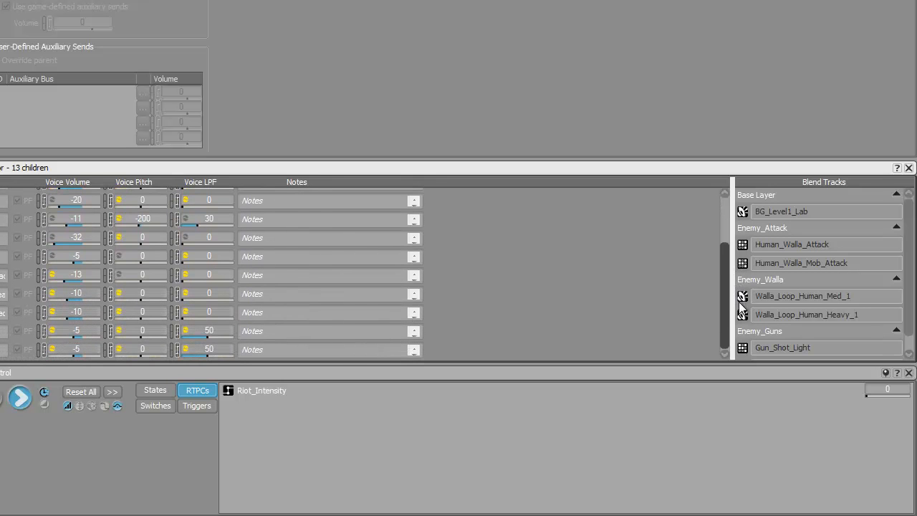
scroll(742, 314, up, 4)
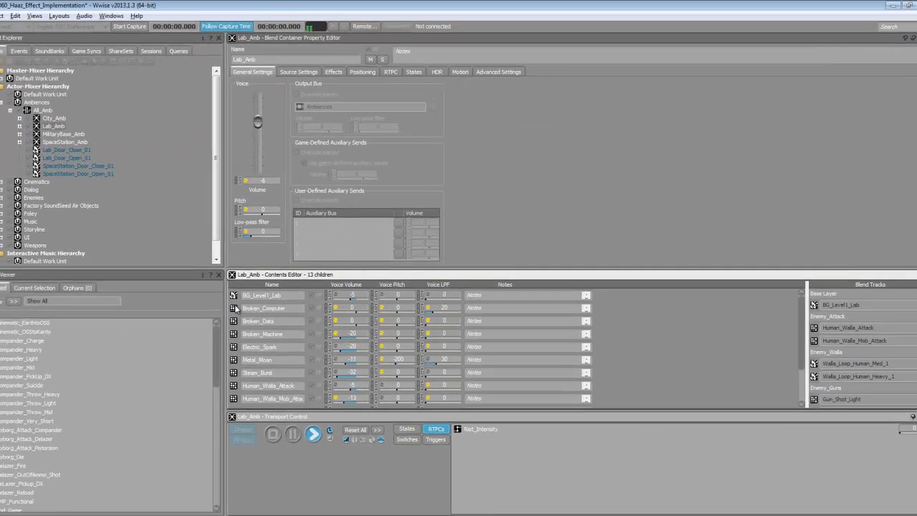
- Open the Broken_Computer random container and expand it in the tree to list six variations
click(235, 308)
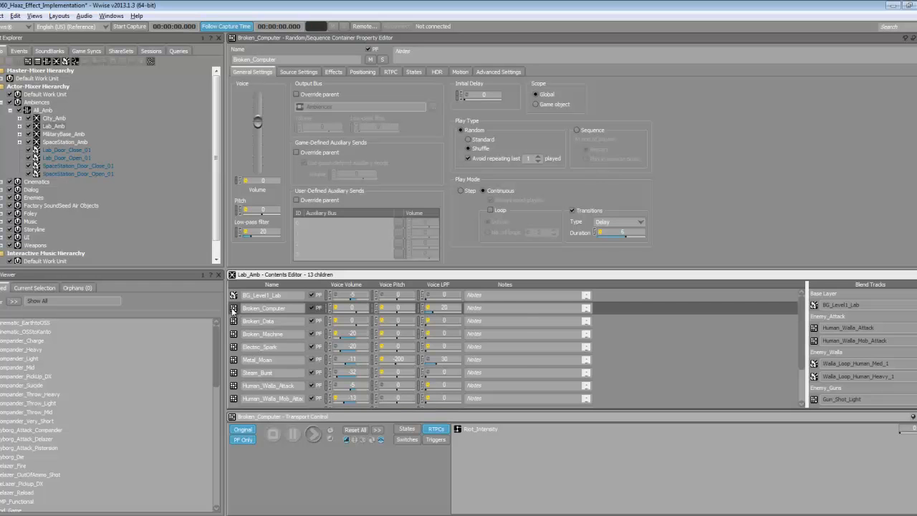
double_click(233, 310)
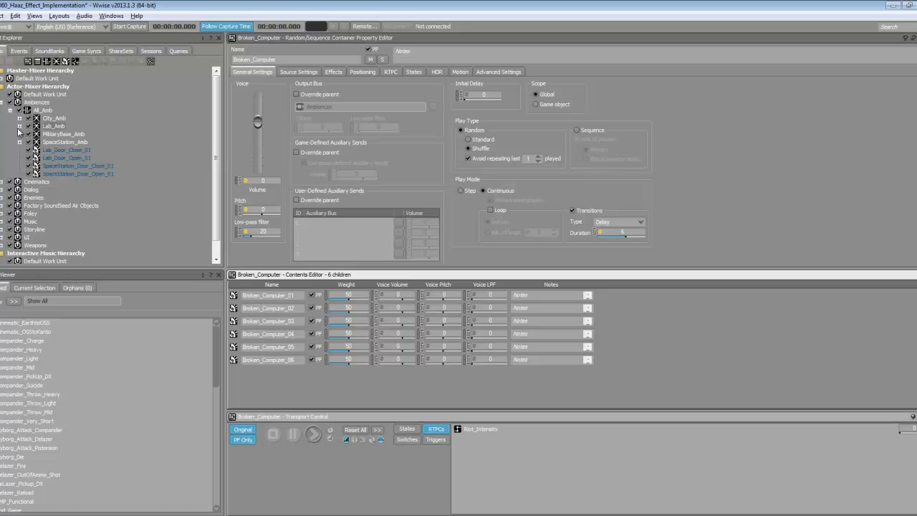
click(20, 126)
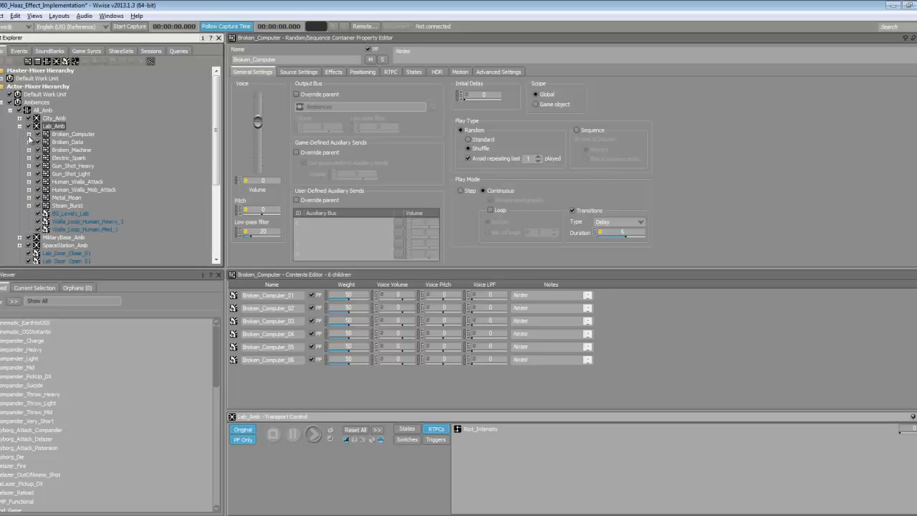
click(29, 135)
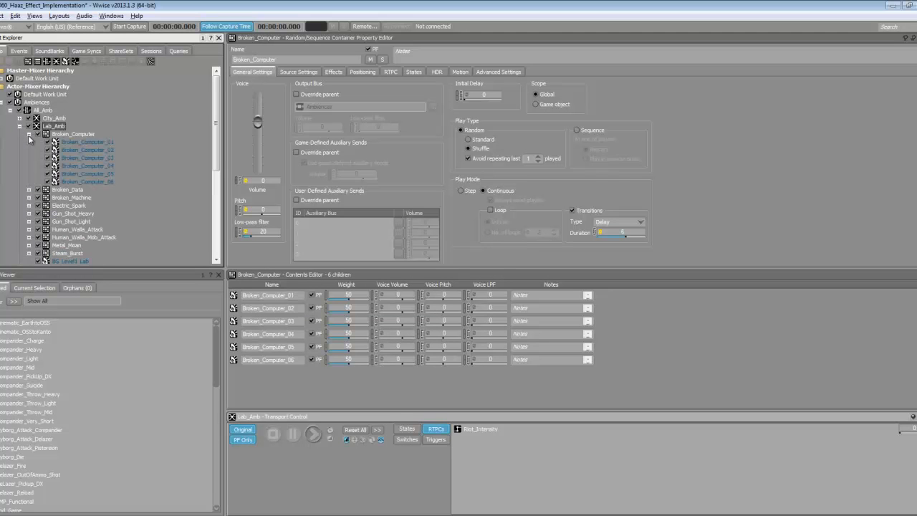
click(66, 135)
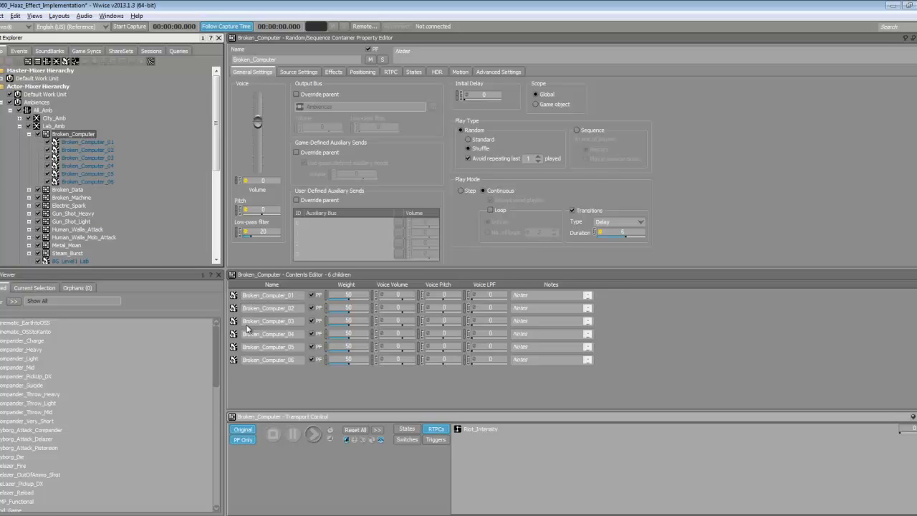
- Audition the Broken_Computer variations, playing Broken_Computer_02
click(242, 300)
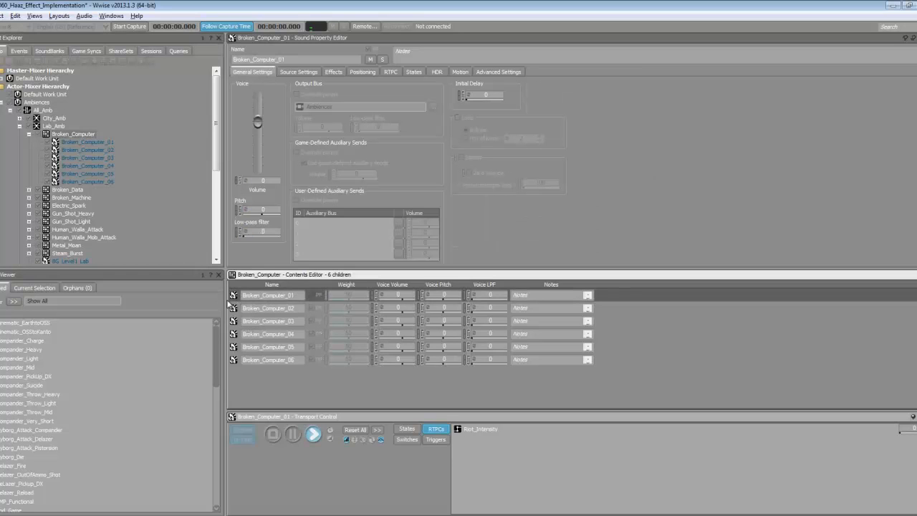
key(Down)
key(space)
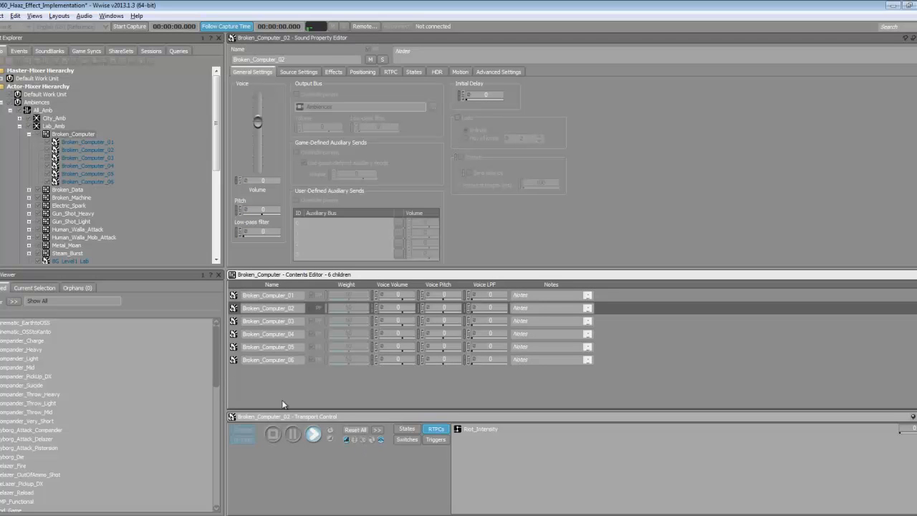
click(233, 322)
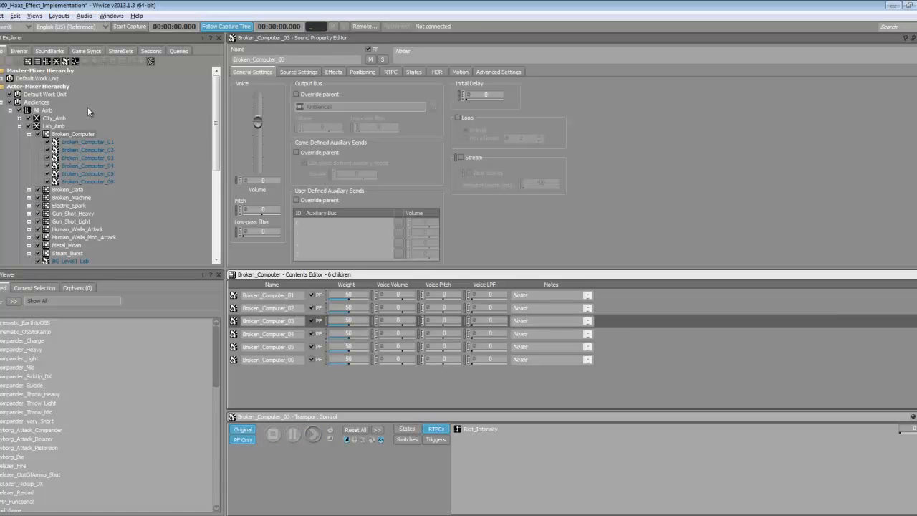
- Shorten the Transition Duration in Broken_Computer's play settings
click(30, 134)
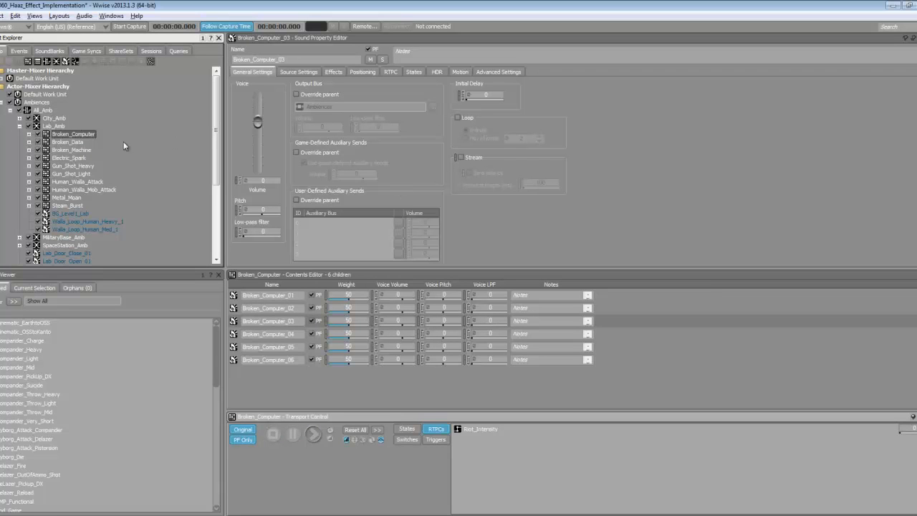
click(60, 143)
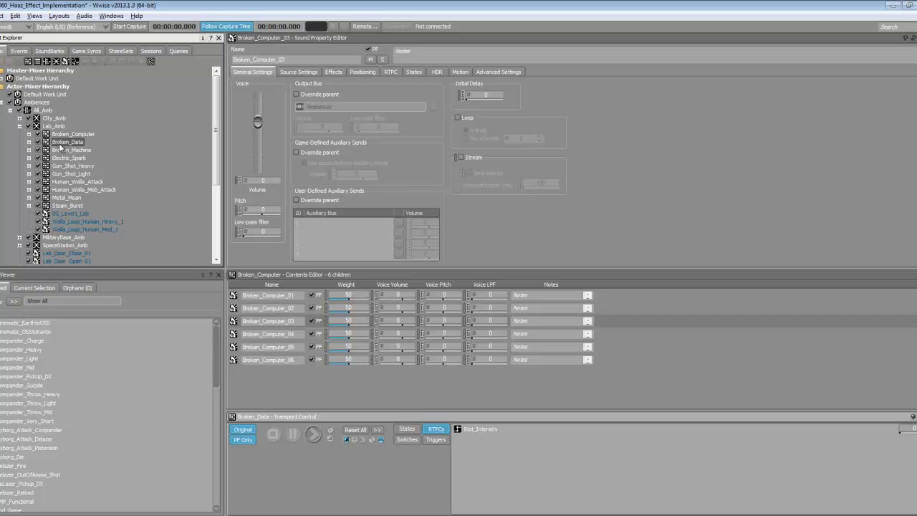
click(63, 135)
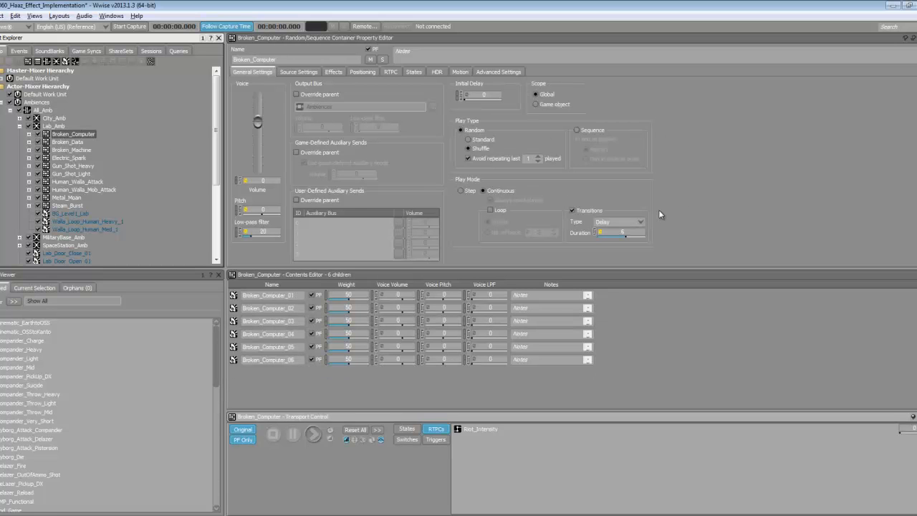
drag(633, 231, 609, 230)
- Select Lab_Amb and raise Riot_Intensity to about 37, then bring it back to 0
click(19, 126)
click(52, 126)
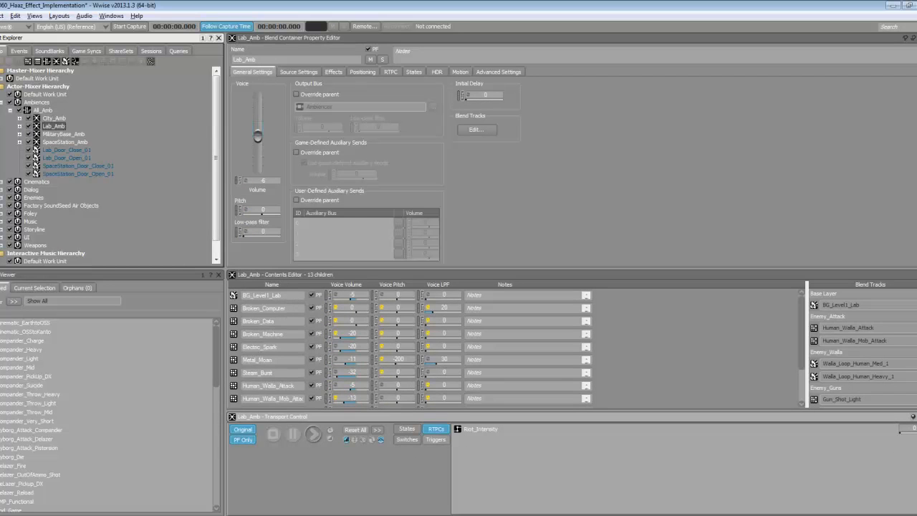
drag(899, 434, 900, 435)
drag(801, 338, 799, 373)
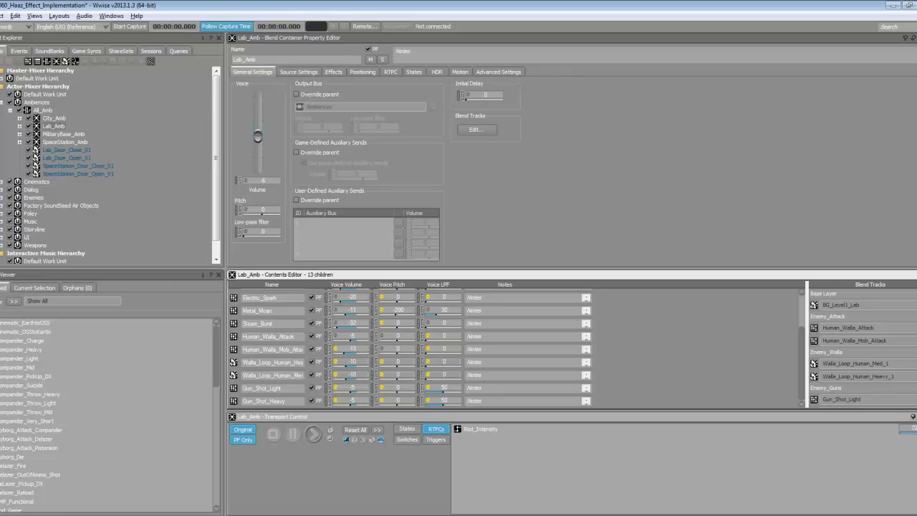
drag(911, 433, 836, 438)
click(470, 129)
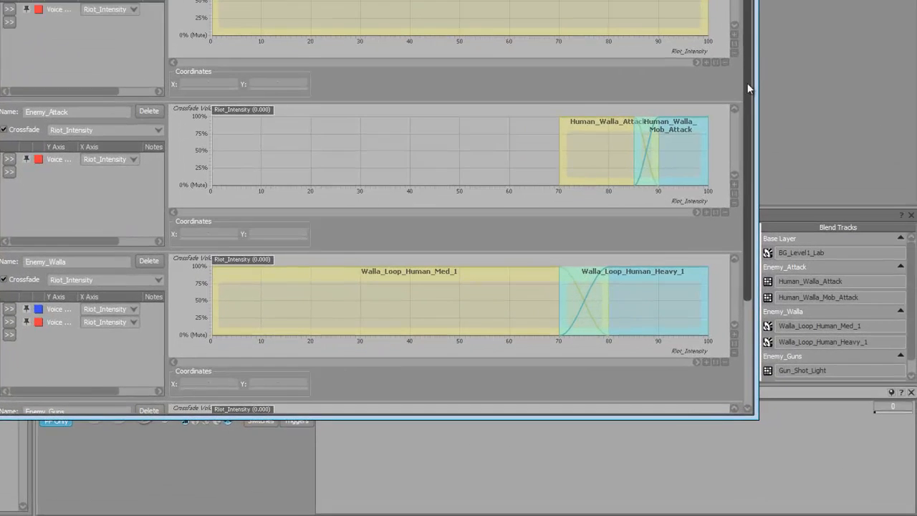
drag(745, 92, 734, 171)
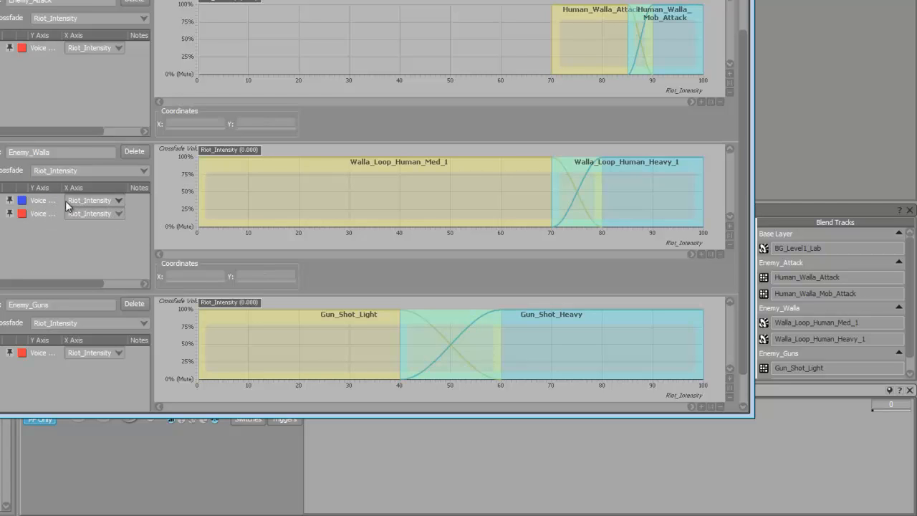
click(41, 205)
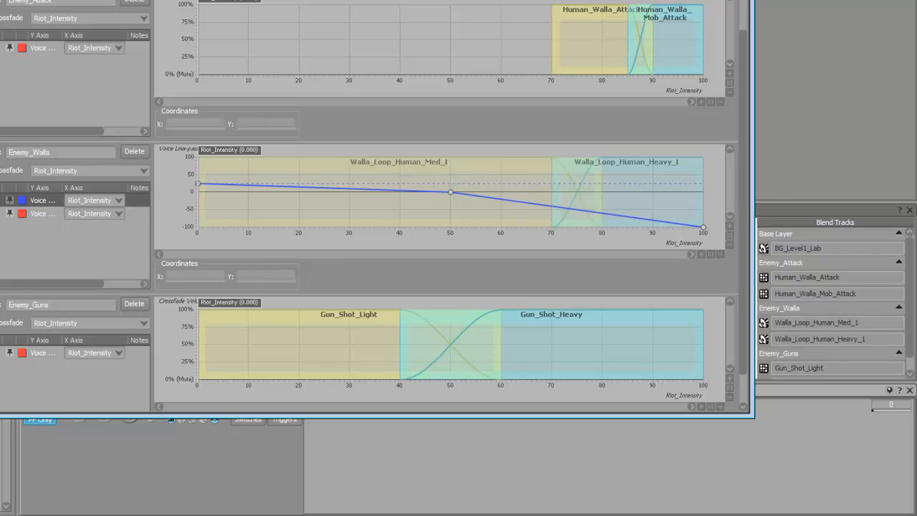
key(Escape)
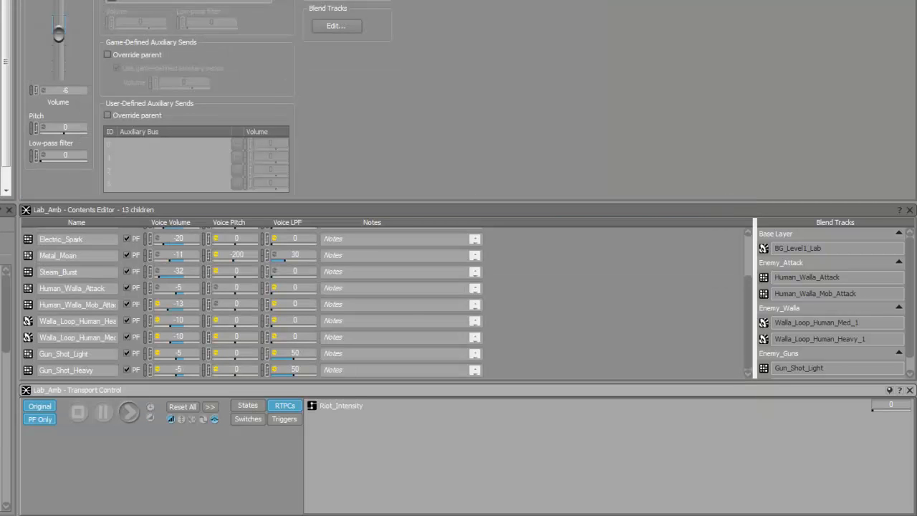
- Move down to SpaceStation_Amb and set Alarm_Intensity to 0
key(Down)
key(Down)
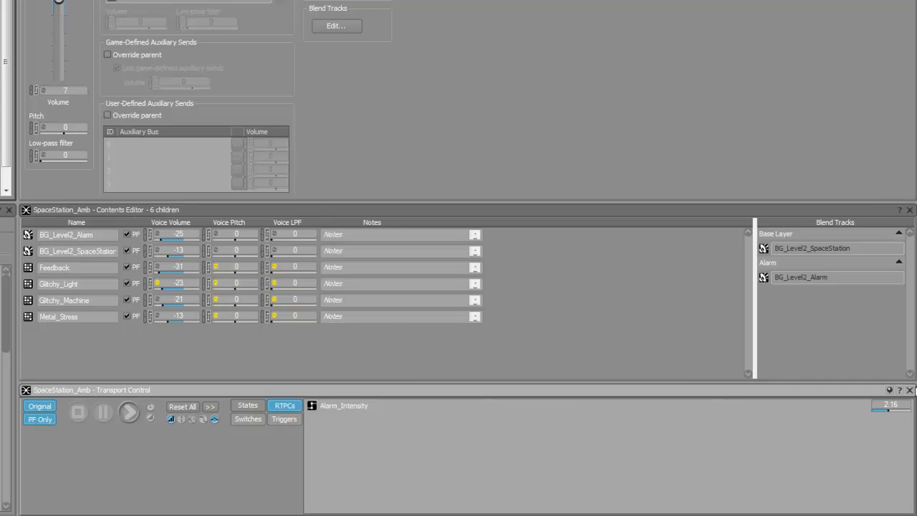
click(890, 413)
drag(889, 411, 889, 412)
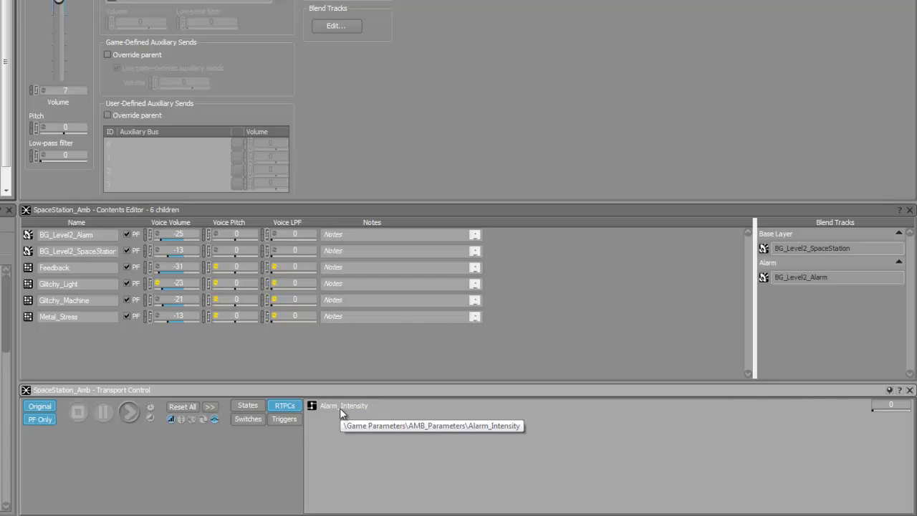
- Play SpaceStation_Amb, restart it, and raise Alarm_Intensity to 4.53 during playback
click(129, 413)
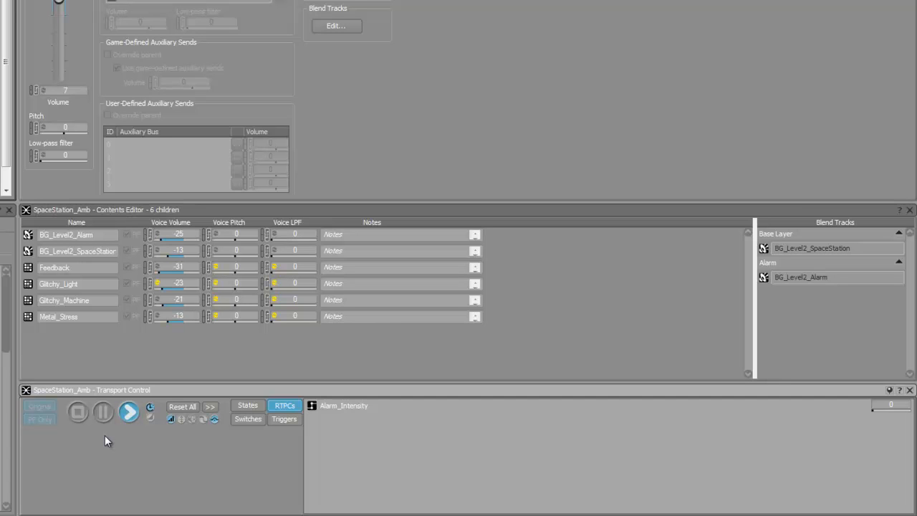
click(78, 410)
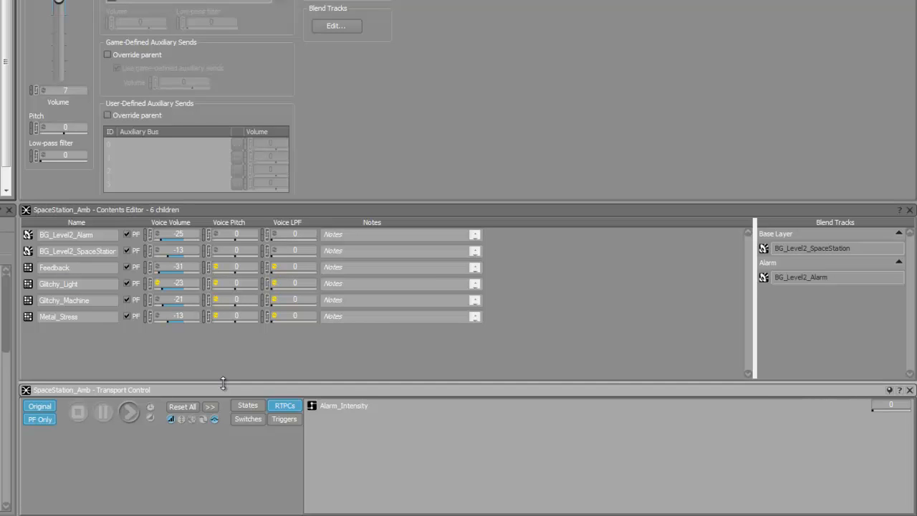
click(128, 413)
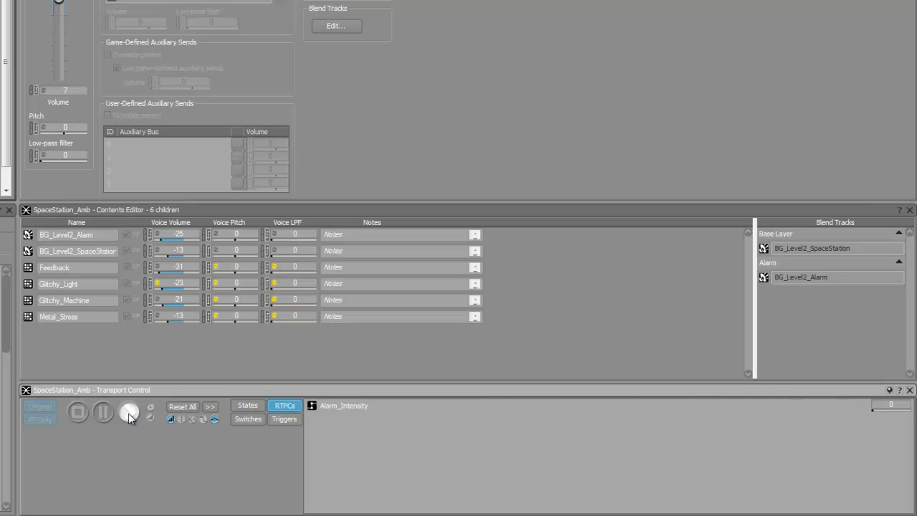
click(873, 411)
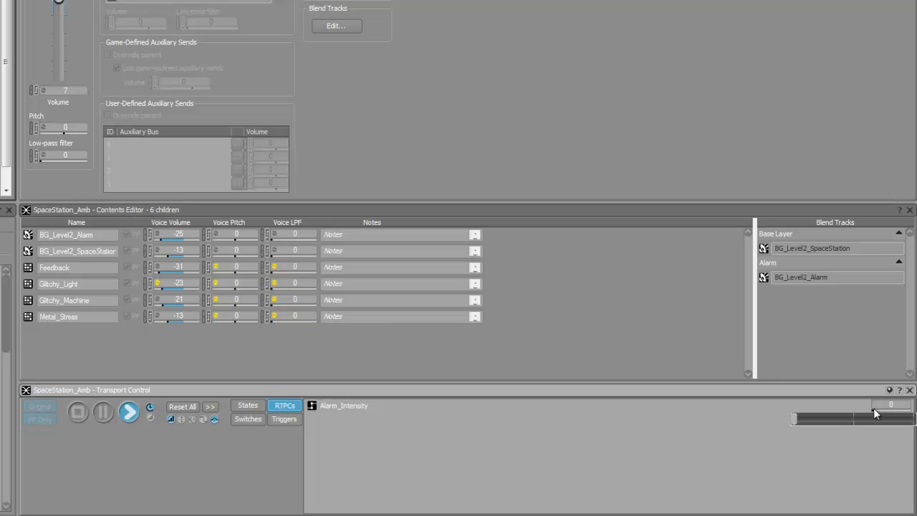
drag(874, 410, 875, 410)
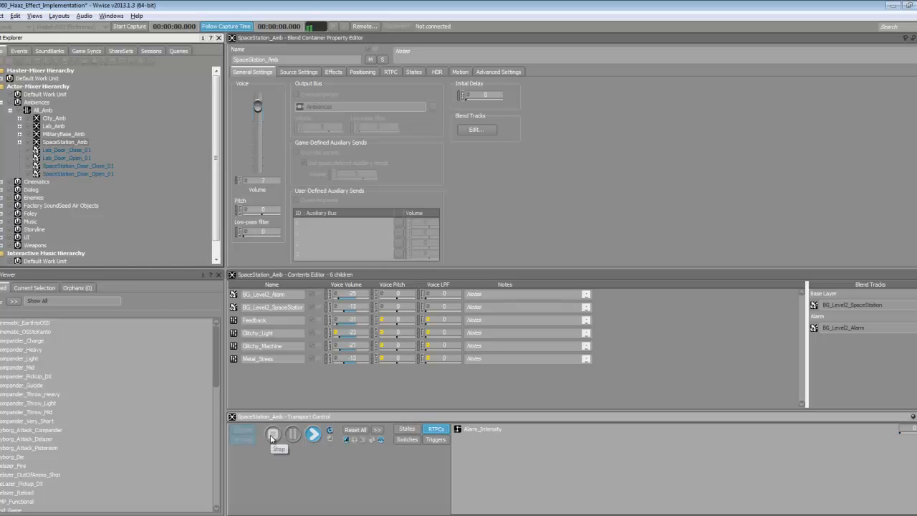
- Review SpaceStation_Amb's blend tracks, moving the Alarm_Intensity preview position to 2.341
click(460, 129)
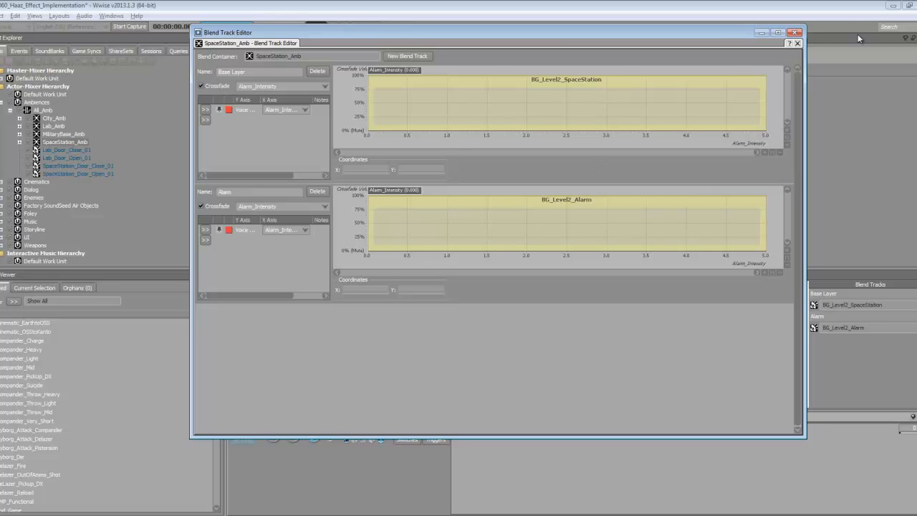
click(796, 33)
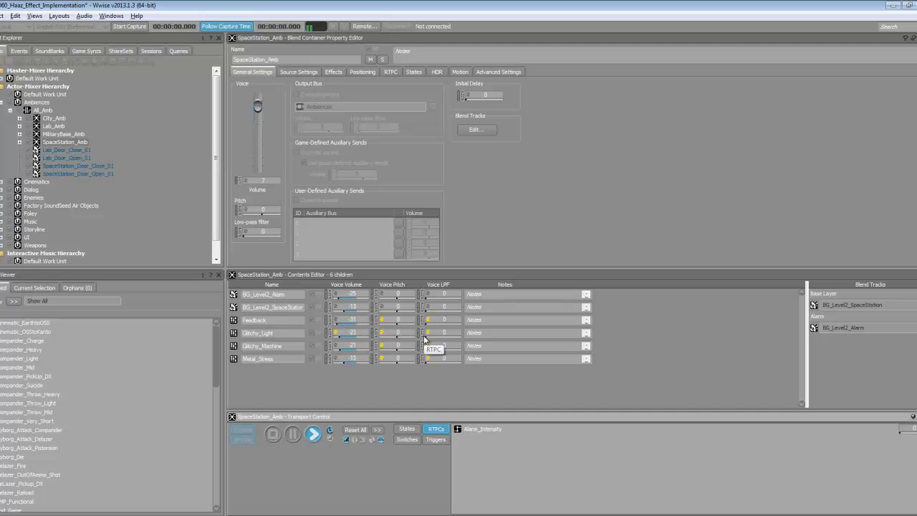
click(473, 130)
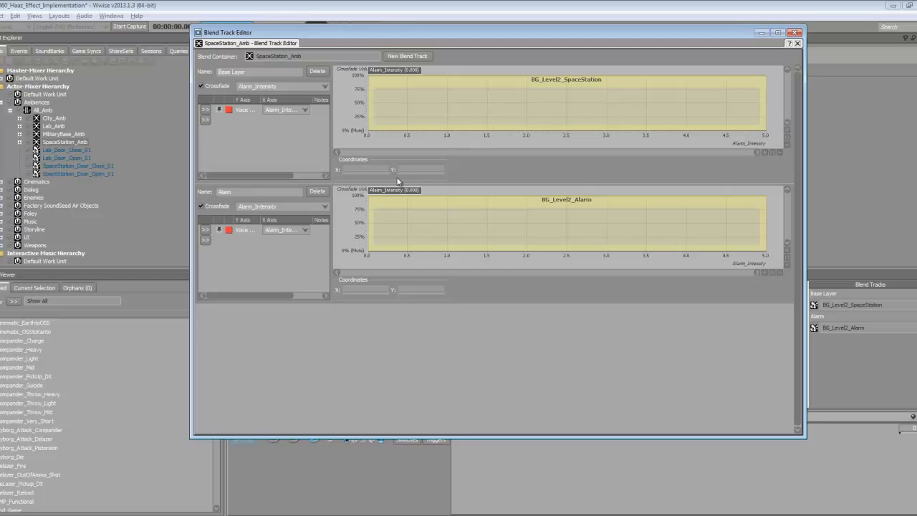
drag(392, 189, 355, 191)
- Close the blend track editor and audition the SpaceStation_Door_Close_01 sound
click(795, 33)
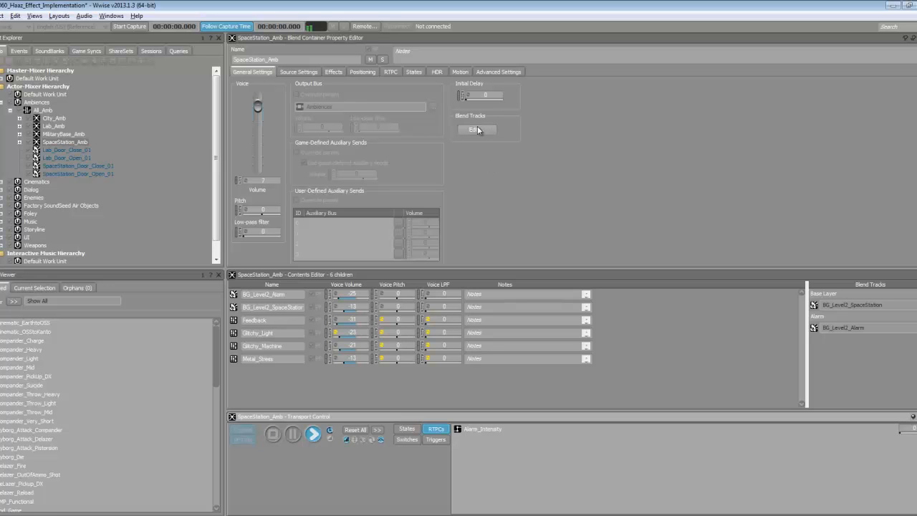
click(62, 166)
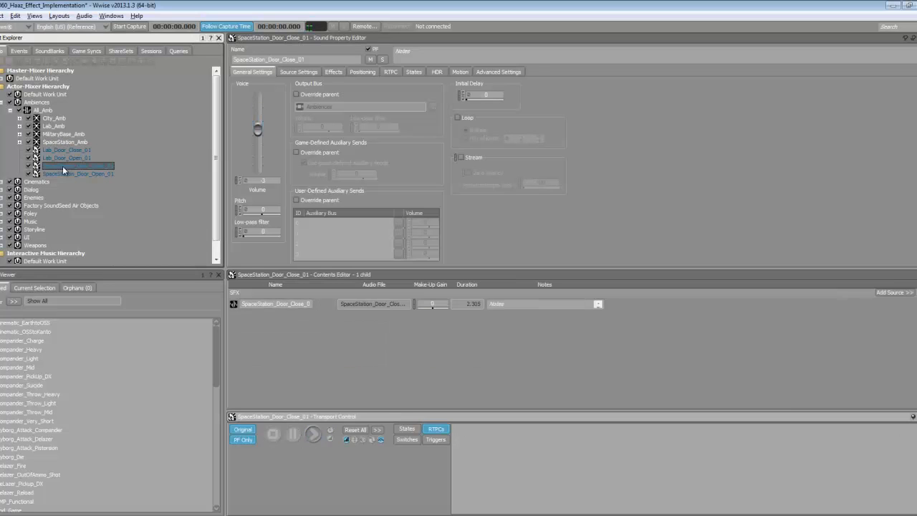
click(315, 434)
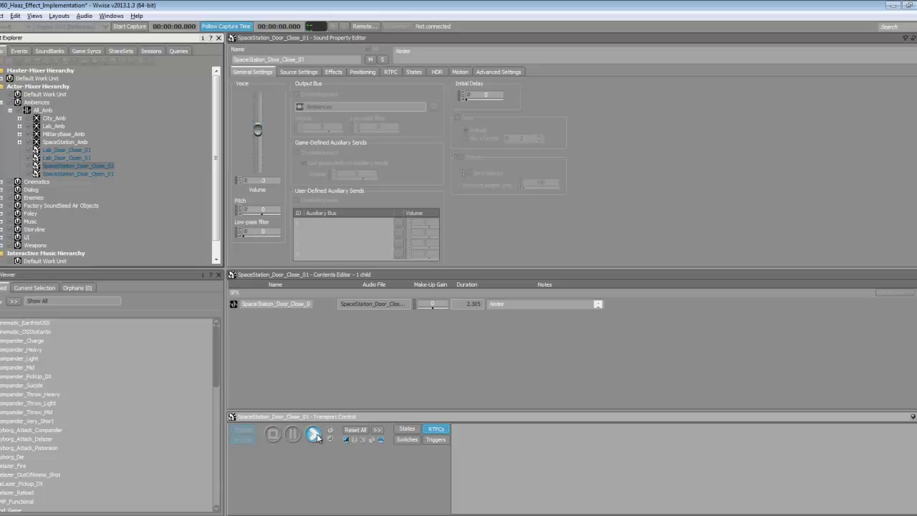
- Audition SpaceStation_Door_Open_01, Lab_Door_Open_01 and Lab_Door_Close_01, then select MilitaryBase_Amb
click(74, 172)
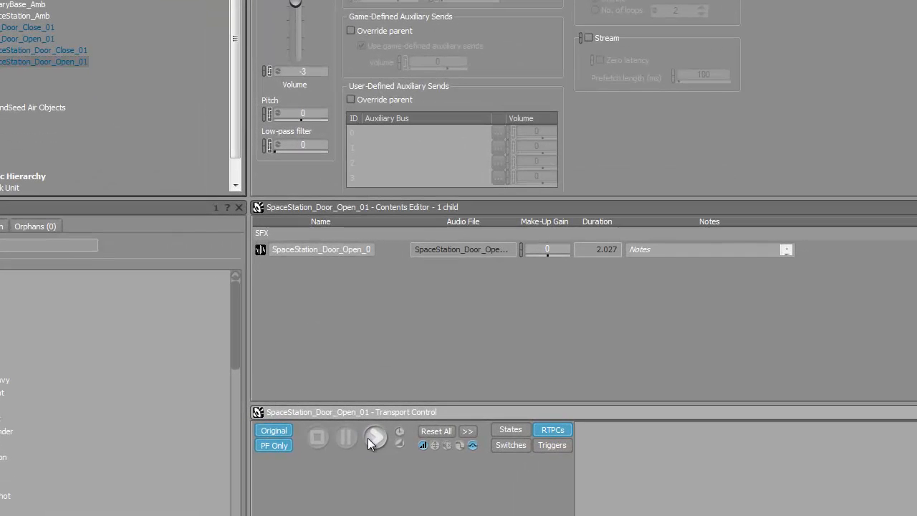
click(367, 438)
click(28, 39)
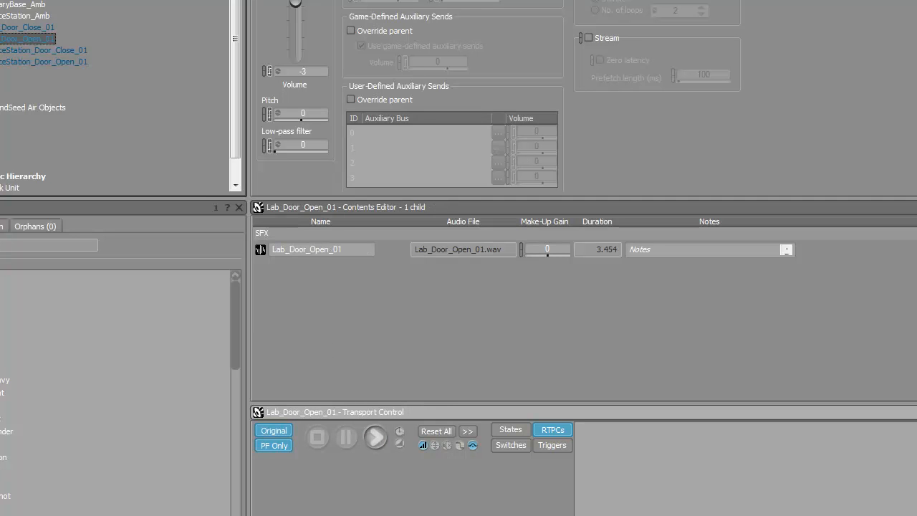
click(375, 437)
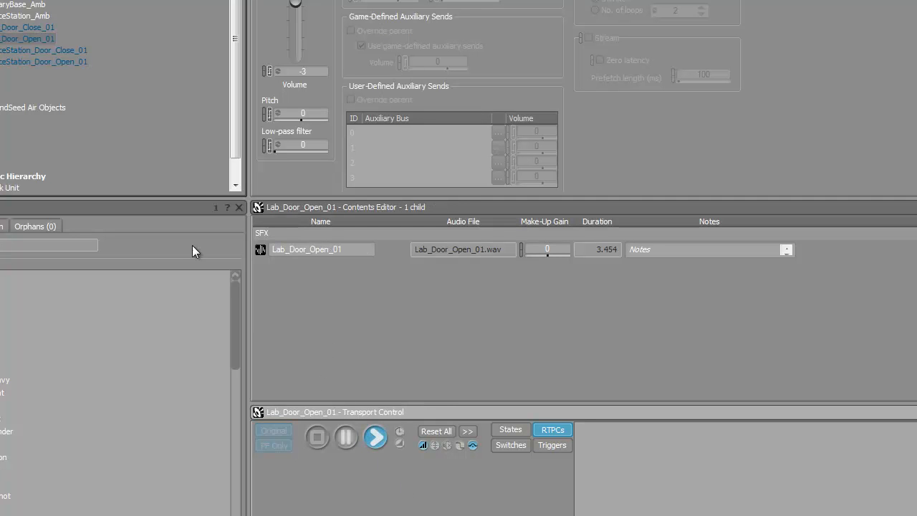
click(36, 28)
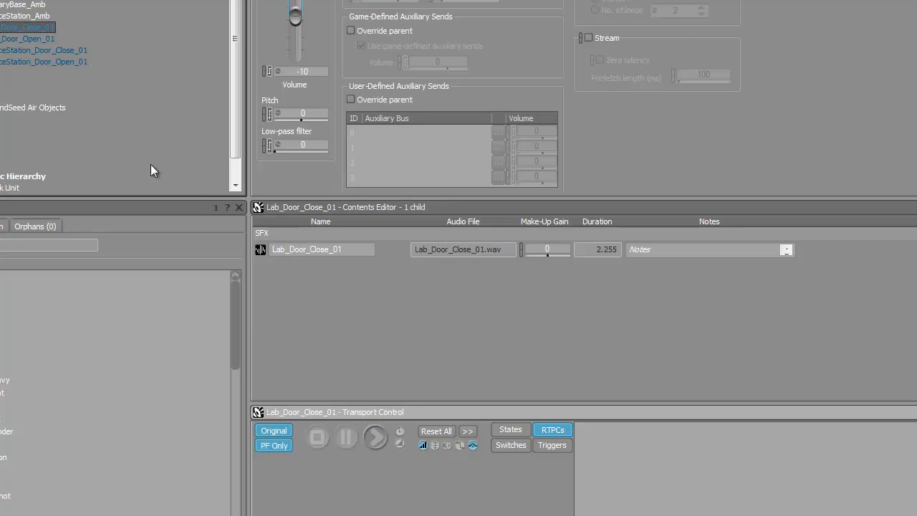
click(375, 438)
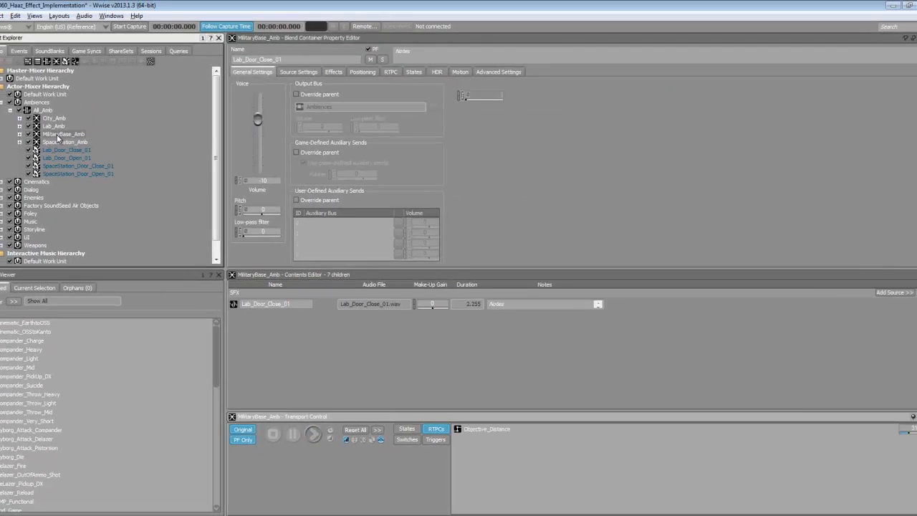
click(10, 5)
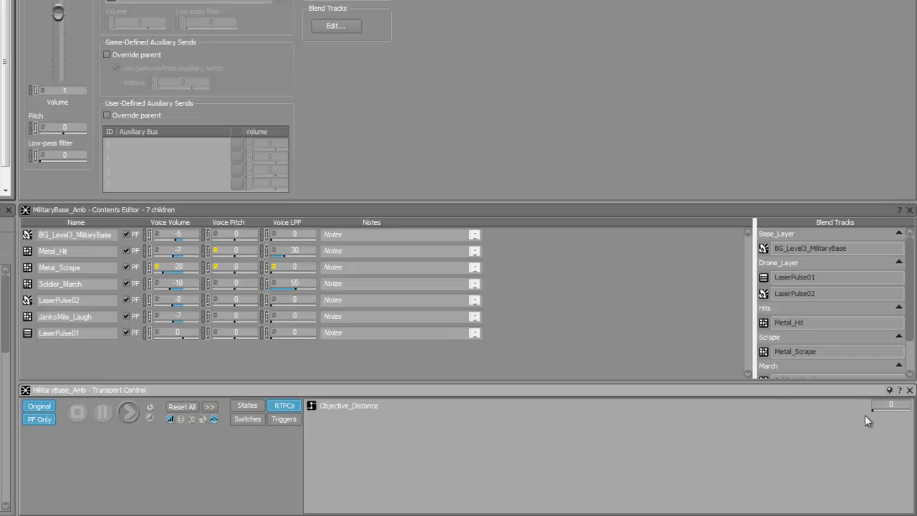
- Move the Objective_Distance slider, leaving it at 0, and start MilitaryBase_Amb playback
drag(874, 411, 873, 411)
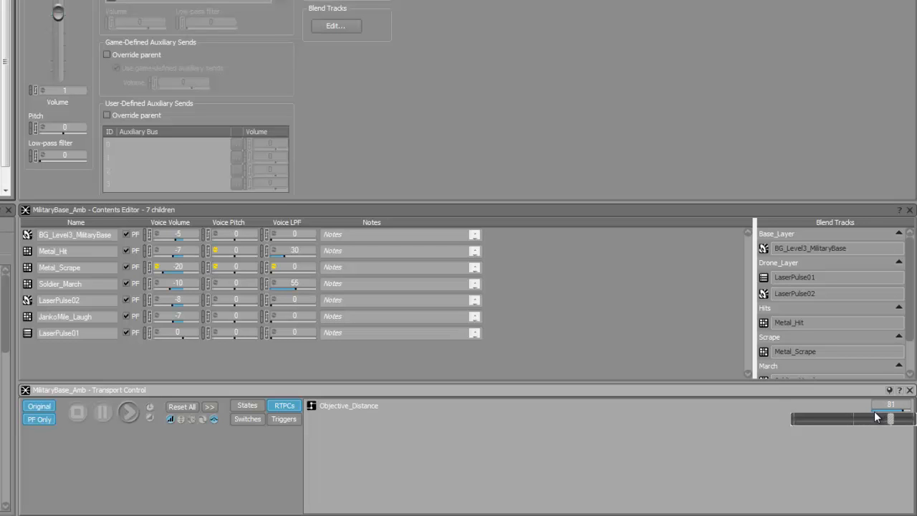
mouse_move(874, 411)
mouse_down()
mouse_move(891, 411)
mouse_move(772, 411)
mouse_up()
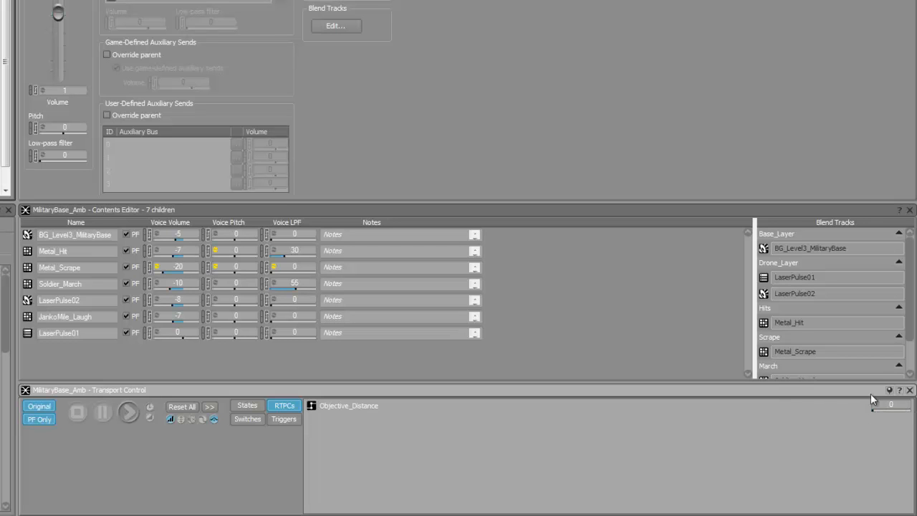
click(130, 415)
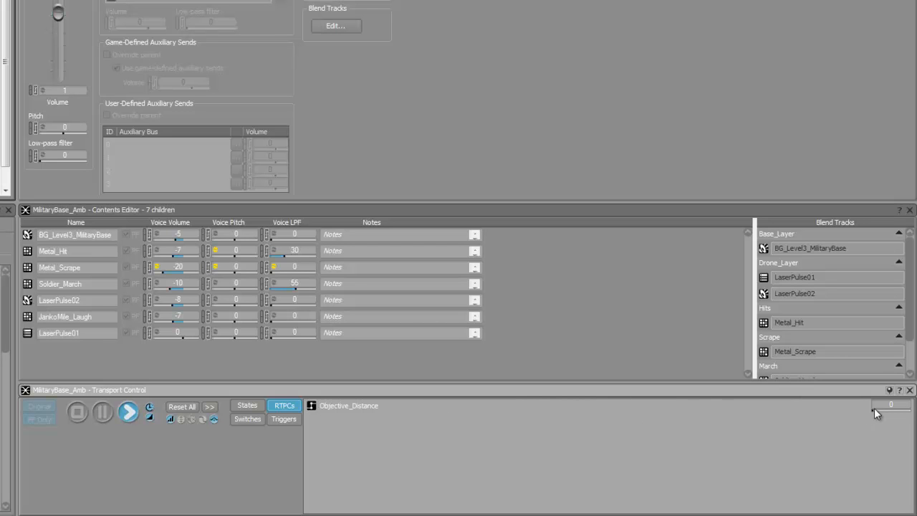
- While MilitaryBase_Amb plays, push Objective_Distance to 100, then lower it to 18
drag(873, 409, 873, 409)
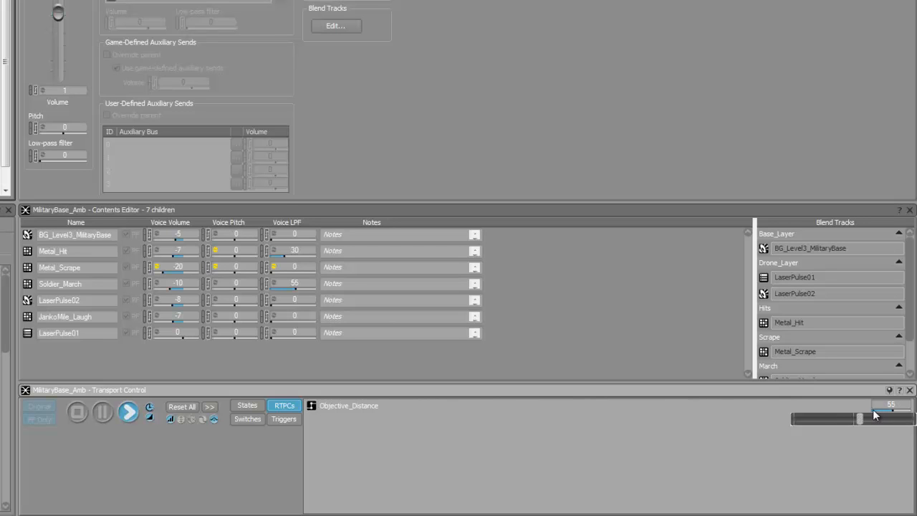
drag(873, 410, 874, 410)
click(872, 410)
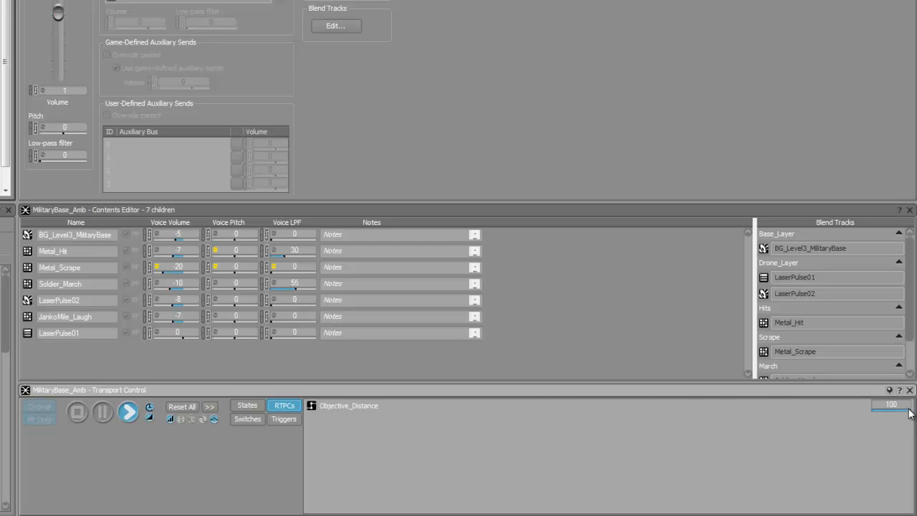
drag(909, 410, 822, 415)
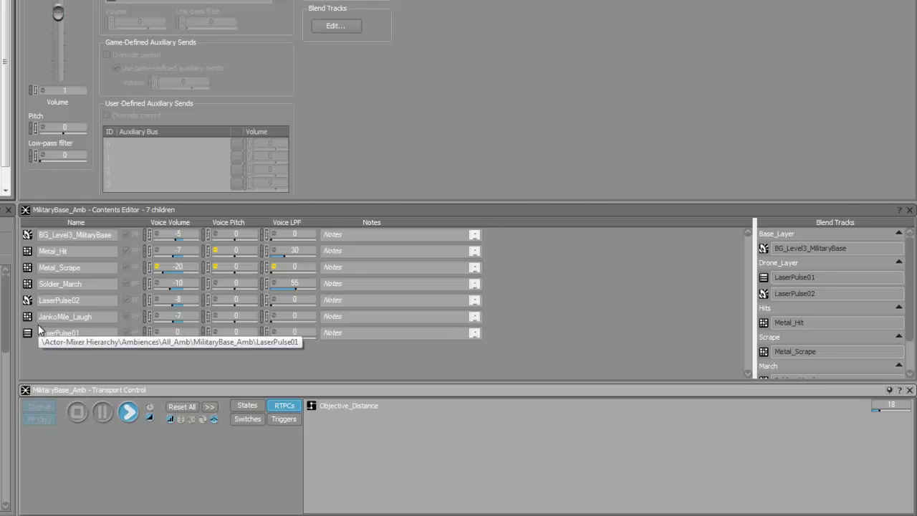
- Open MilitaryBase_Amb's blend tracks, compare Drone_Layer's low-pass and volume curves, and set Objective_Distance near 42
click(344, 25)
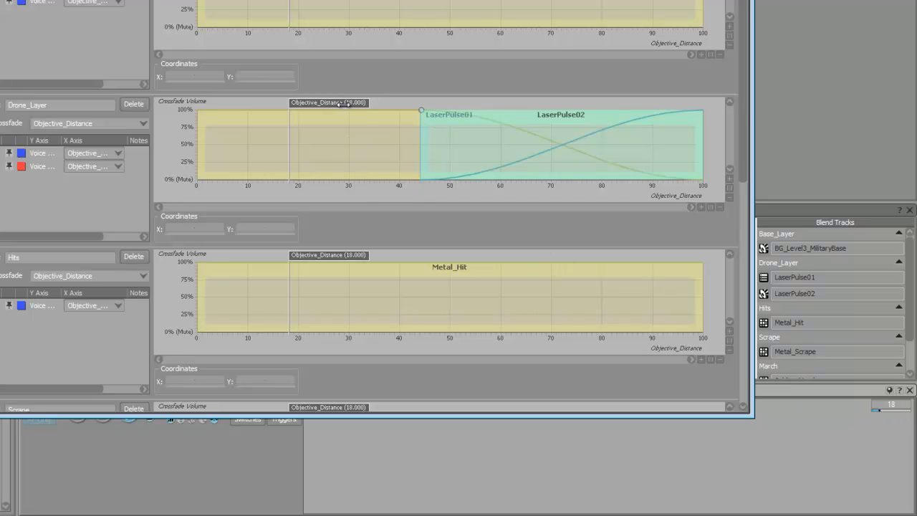
click(42, 151)
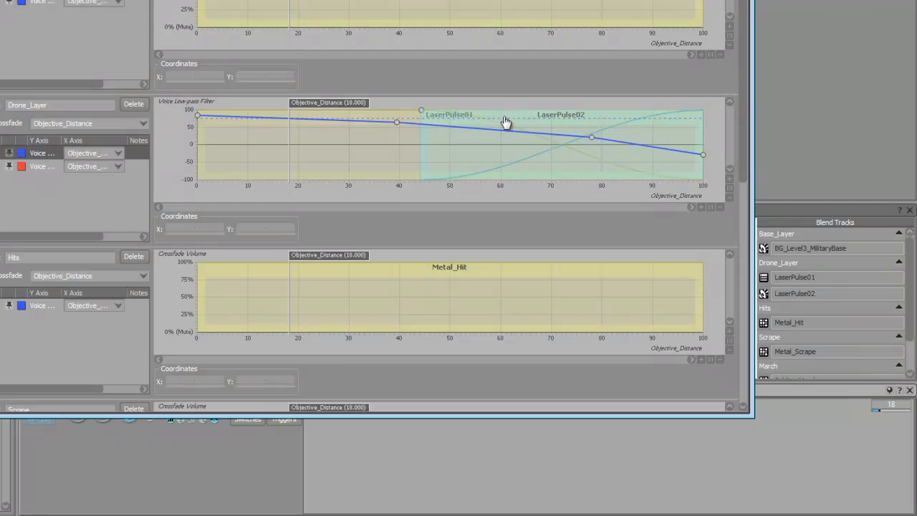
click(49, 166)
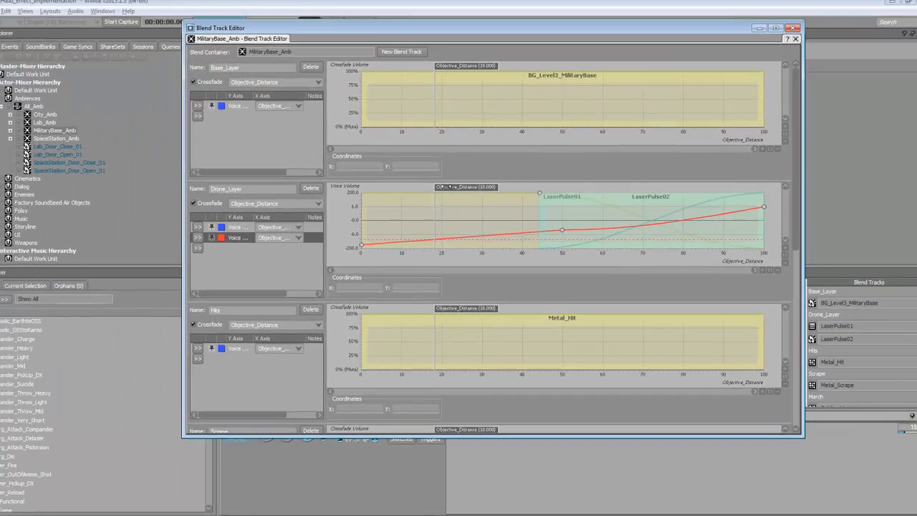
mouse_move(442, 187)
mouse_down()
mouse_move(458, 193)
mouse_move(441, 197)
mouse_move(462, 205)
mouse_move(697, 231)
mouse_move(803, 261)
mouse_move(465, 240)
mouse_up()
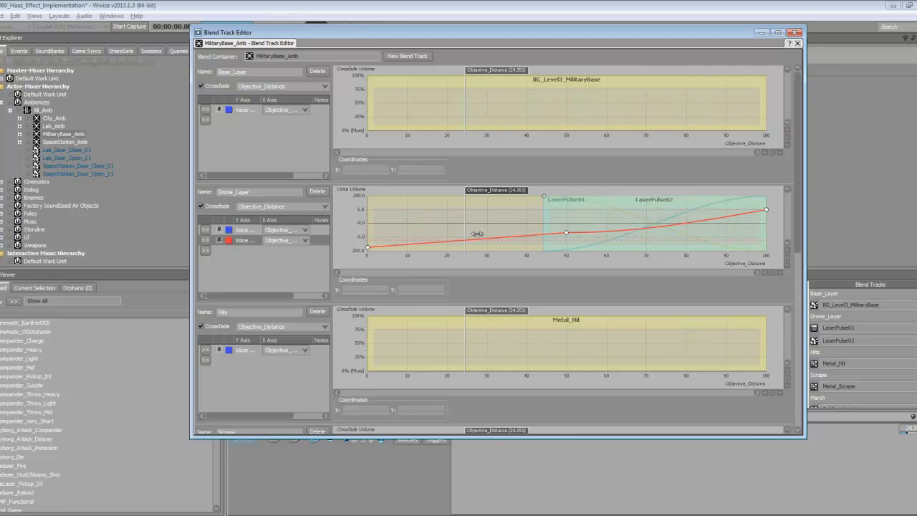
click(243, 232)
click(249, 253)
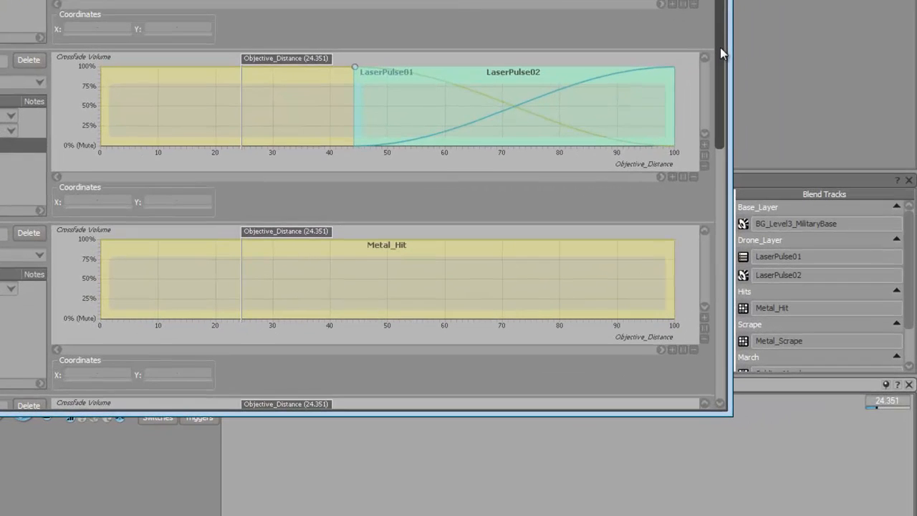
- Scroll through the remaining blend tracks to inspect their curves at Objective_Distance 41.288
drag(719, 45, 721, 94)
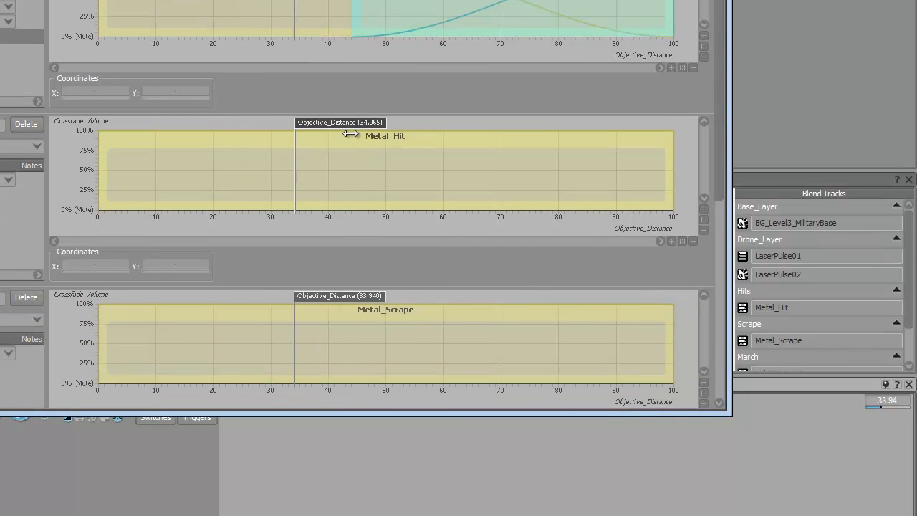
drag(723, 188, 696, 371)
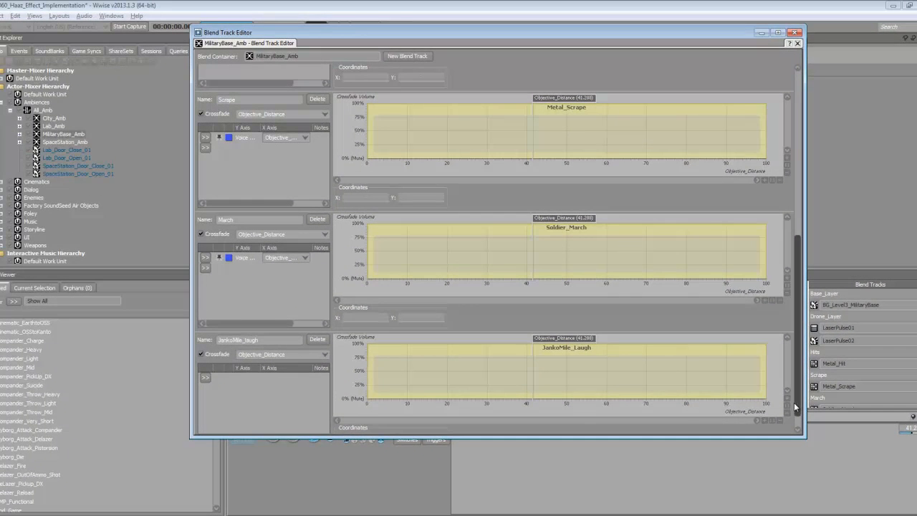
drag(717, 370, 716, 378)
drag(794, 413, 795, 422)
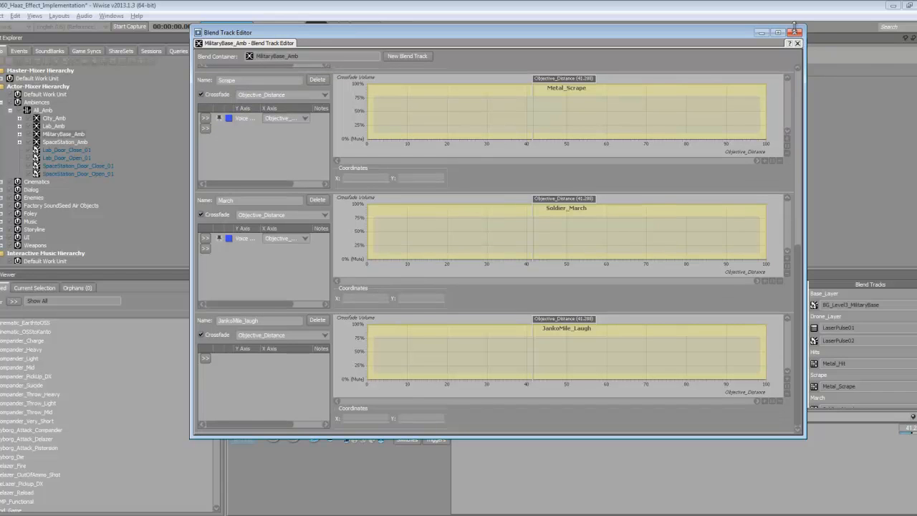
- Close the blend track editor and open the Level_1_StartLevel event from the Events hierarchy
click(795, 32)
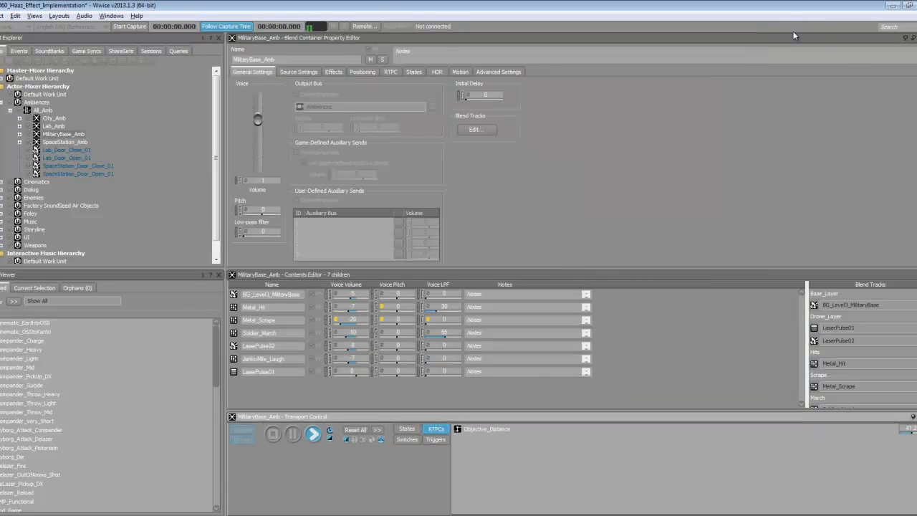
click(11, 111)
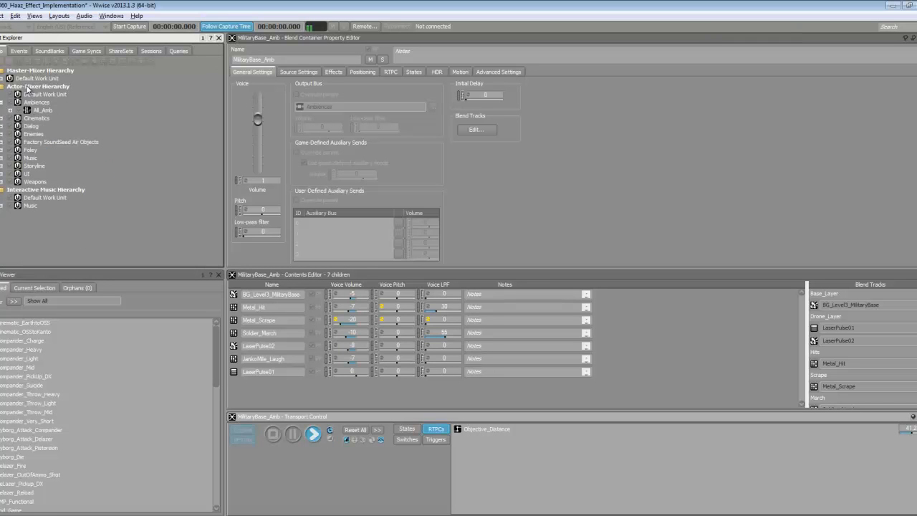
click(20, 51)
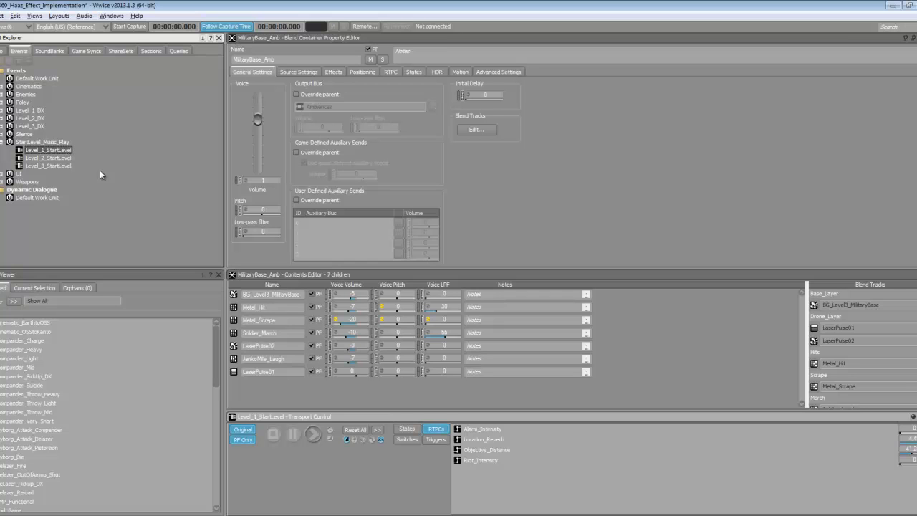
double_click(44, 152)
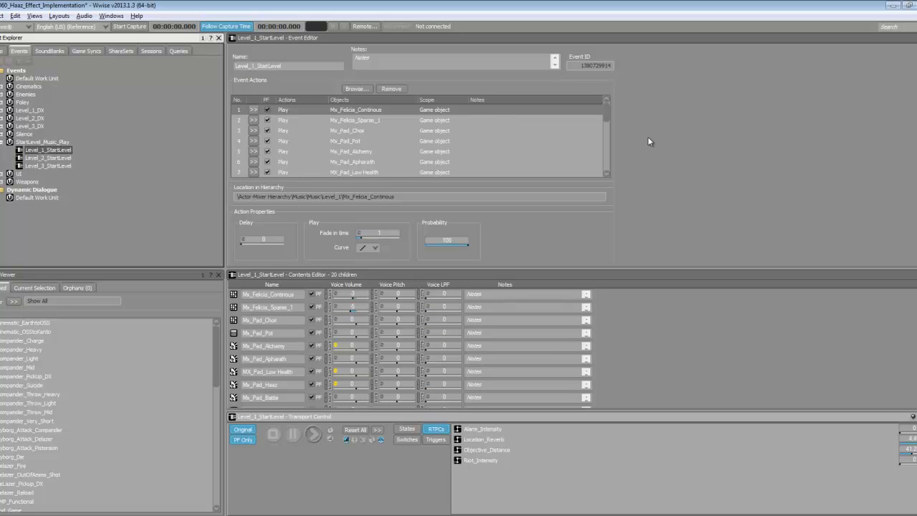
- Inspect the event's Play All_Amb and Set Switch Locations : Lab actions
drag(607, 118, 608, 136)
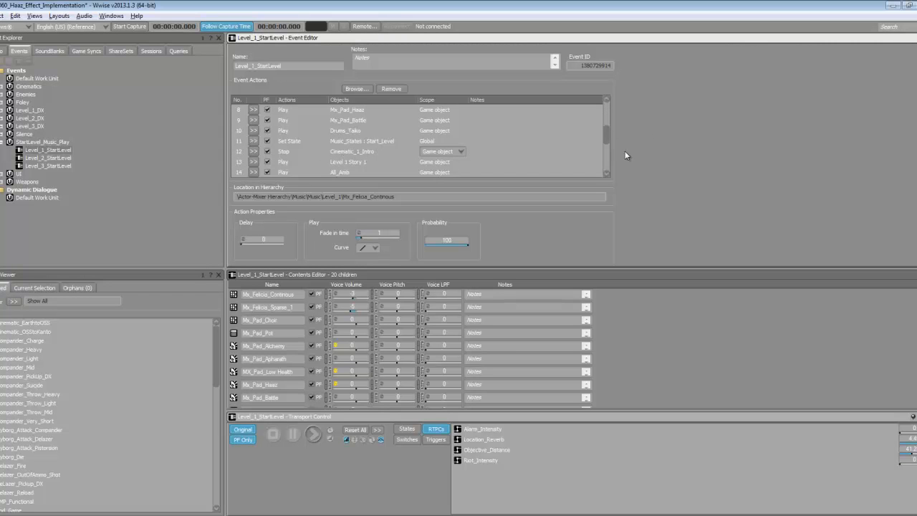
drag(607, 136, 607, 138)
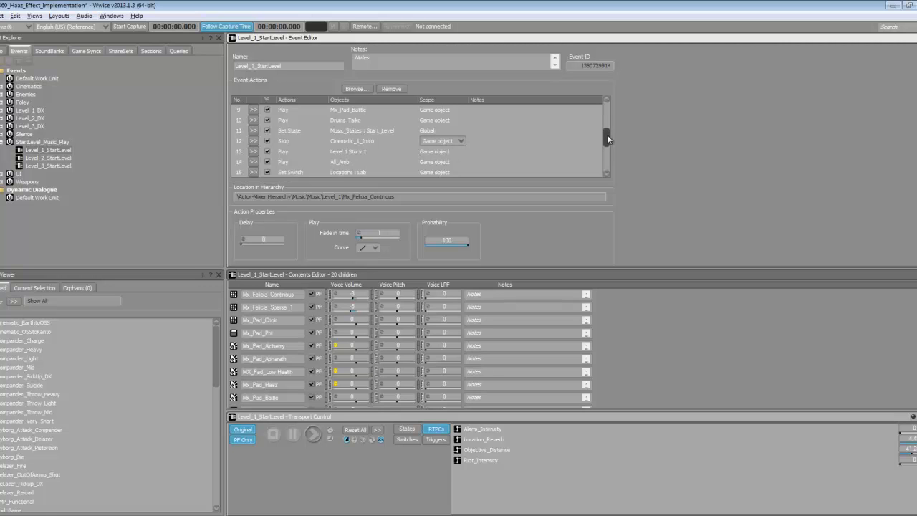
click(337, 164)
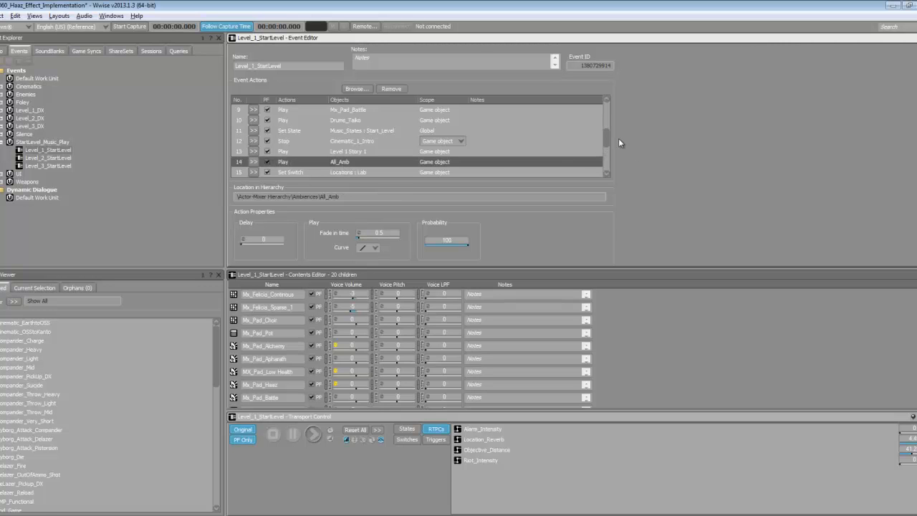
drag(609, 139, 607, 154)
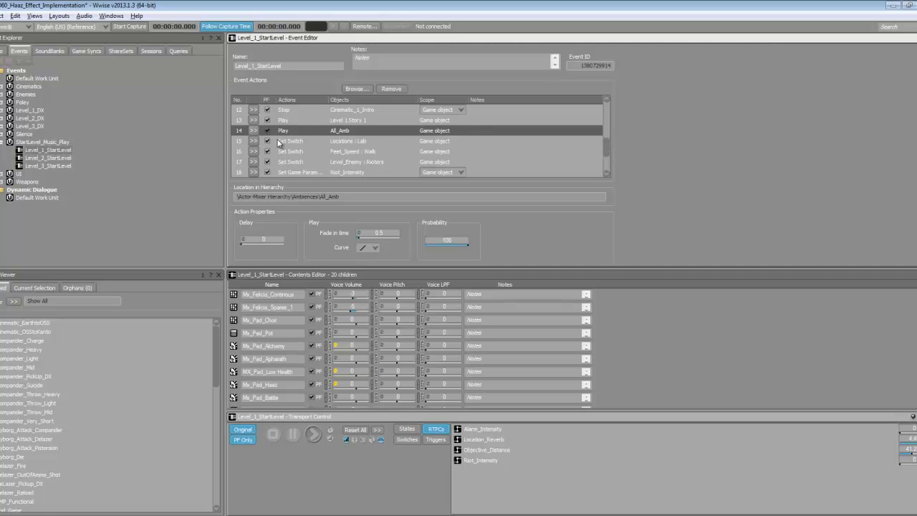
click(304, 141)
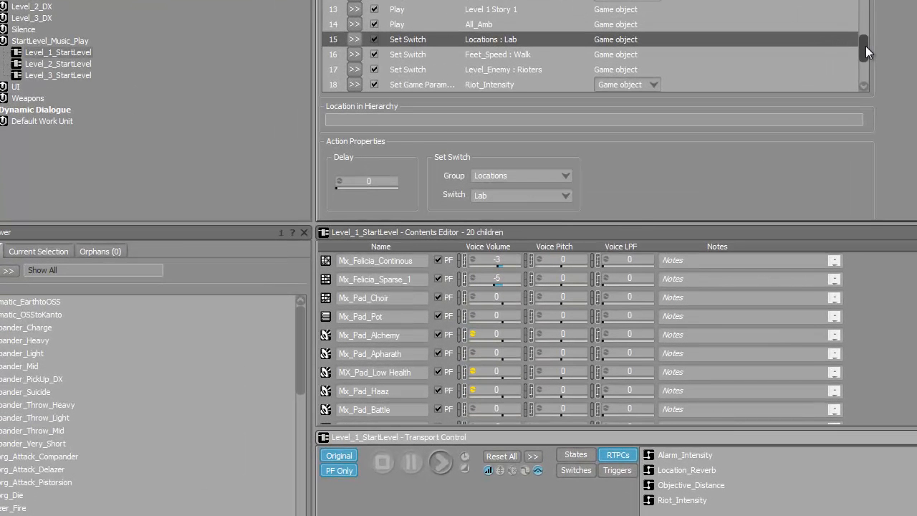
- Select Level_1_StartLevel, play it for about 35 seconds, then stop playback
drag(608, 146, 609, 151)
drag(867, 54, 868, 60)
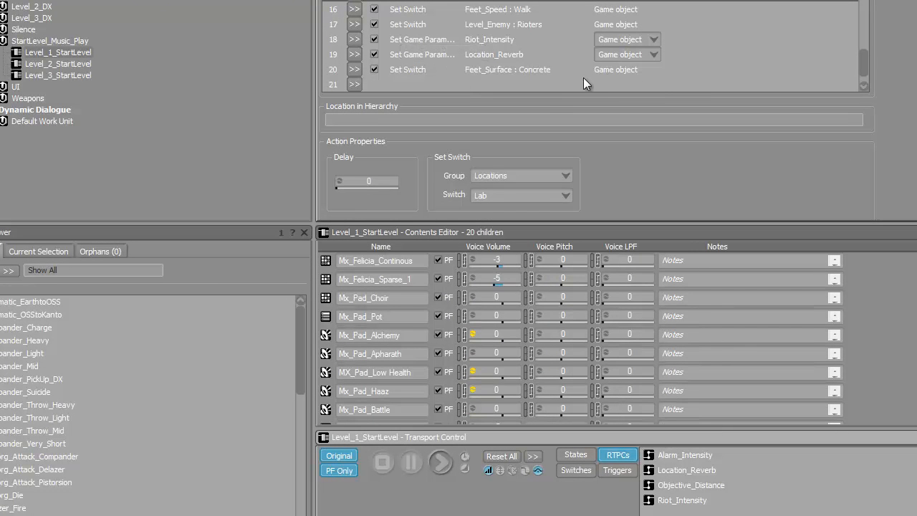
click(46, 52)
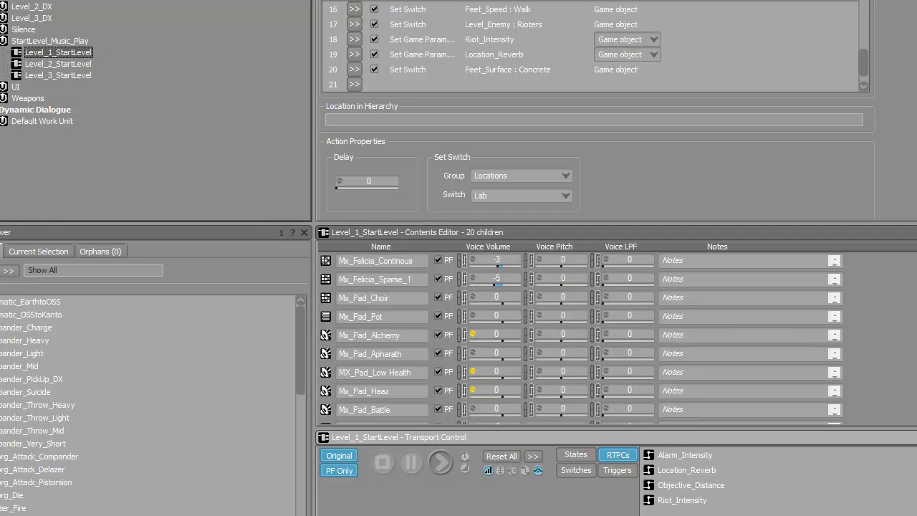
click(441, 462)
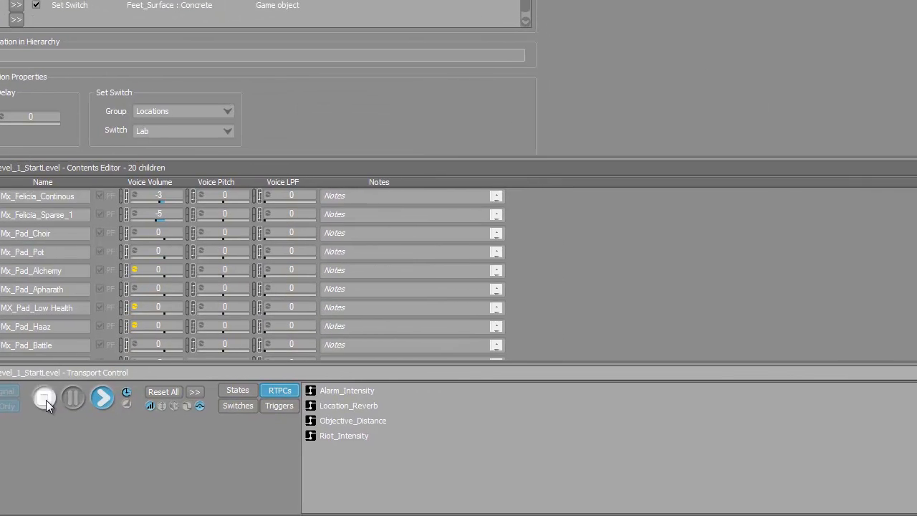
click(383, 463)
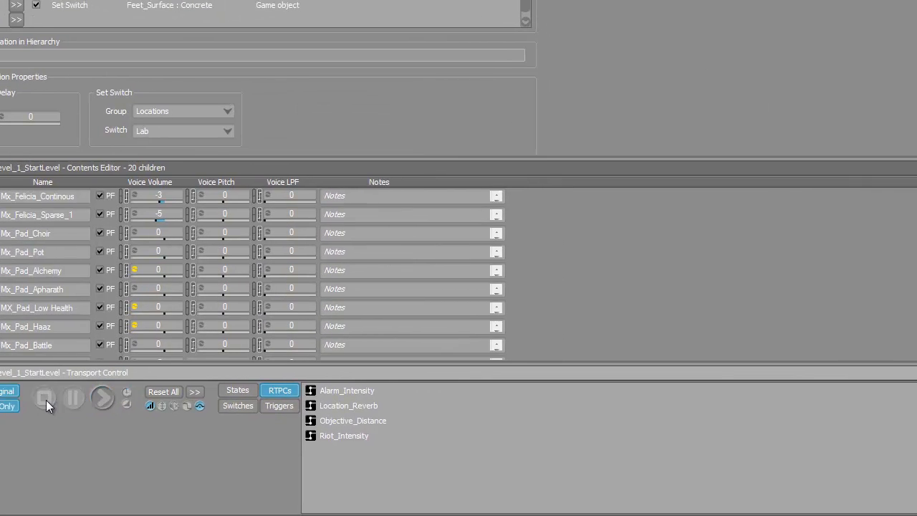